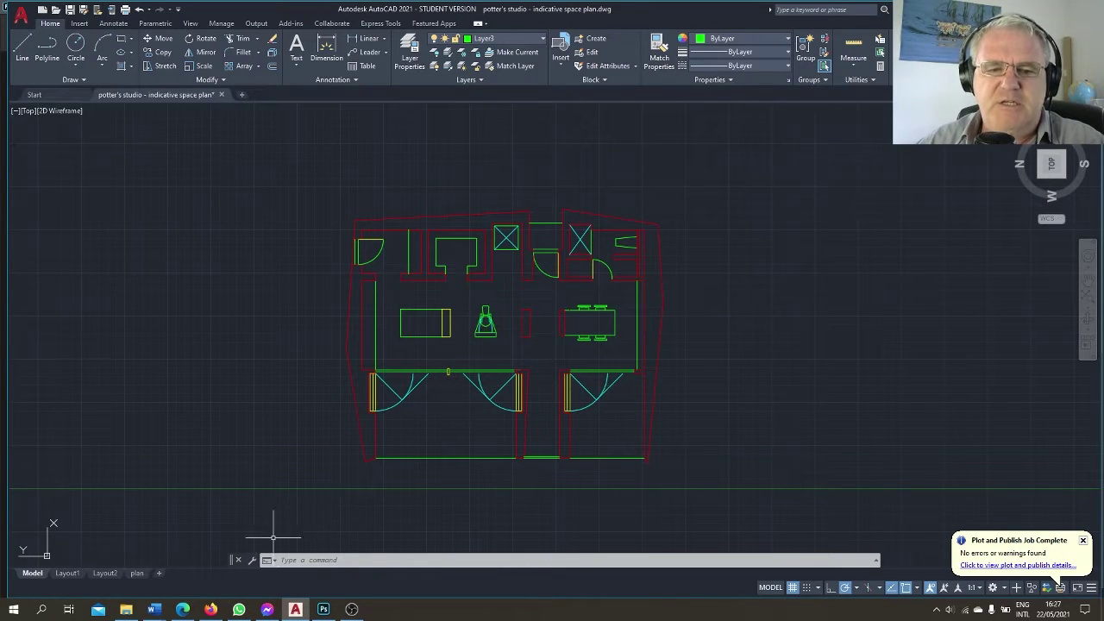
Start a single-sheet plot of the floor plan and load the previous plot's page setup.
{"action": "left_click", "coordinate": [371, 560]}
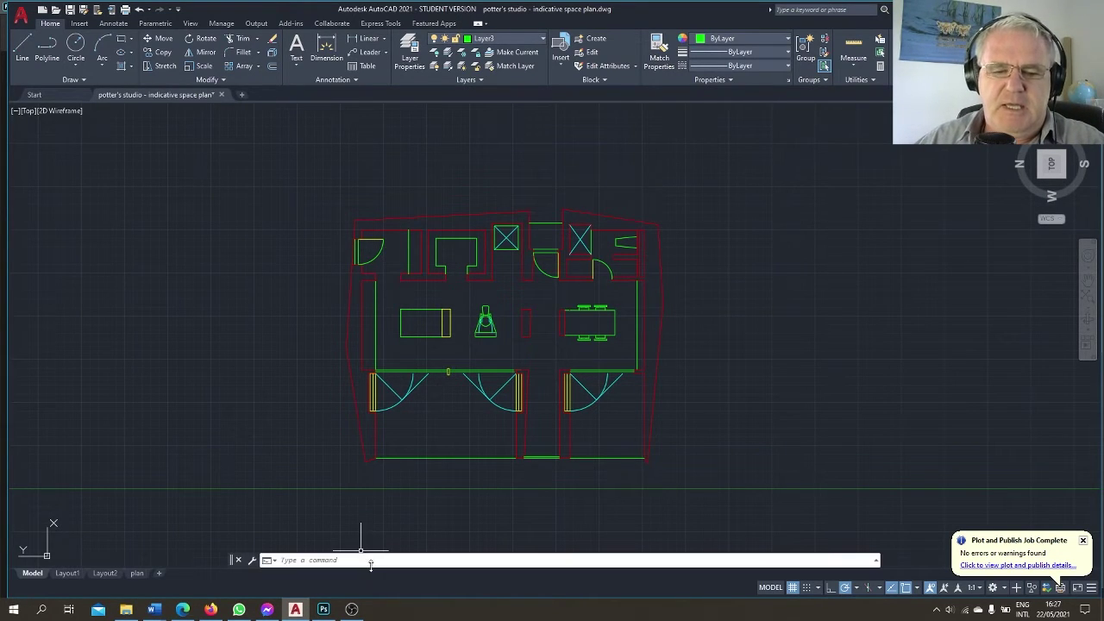
{"action": "type", "text": "f"}
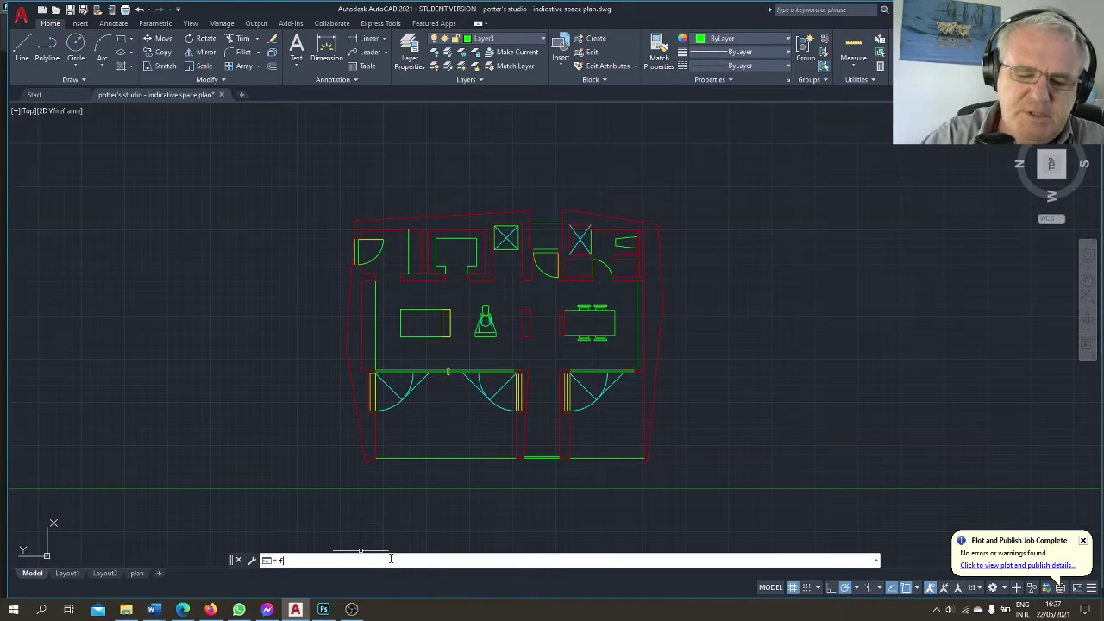
{"action": "key", "text": "BackSpace"}
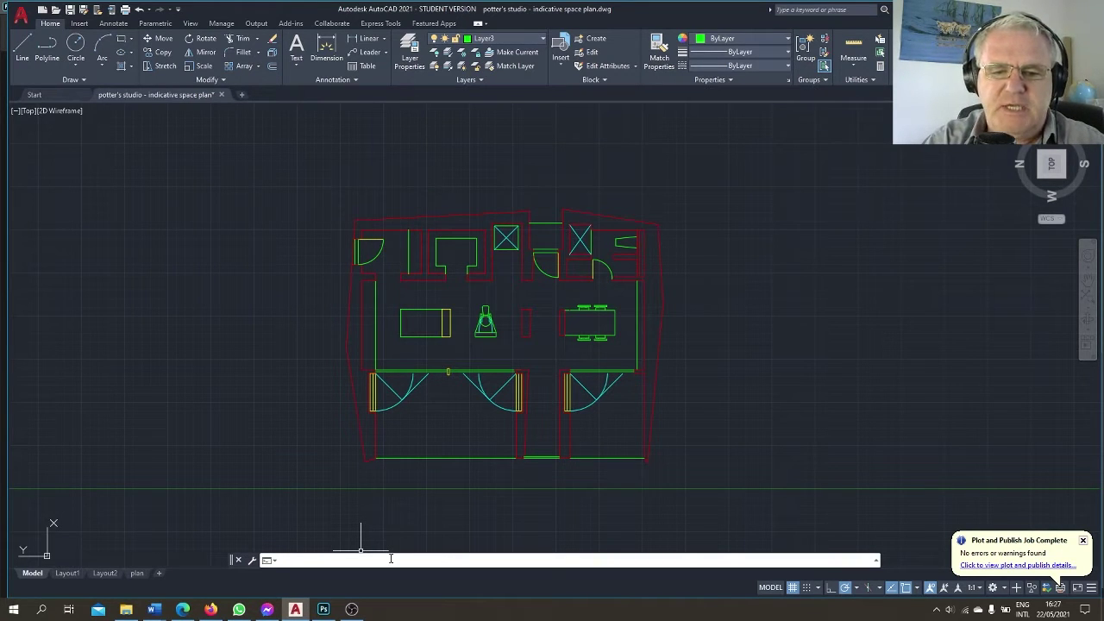
{"action": "type", "text": "plot"}
{"action": "key", "text": "Return"}
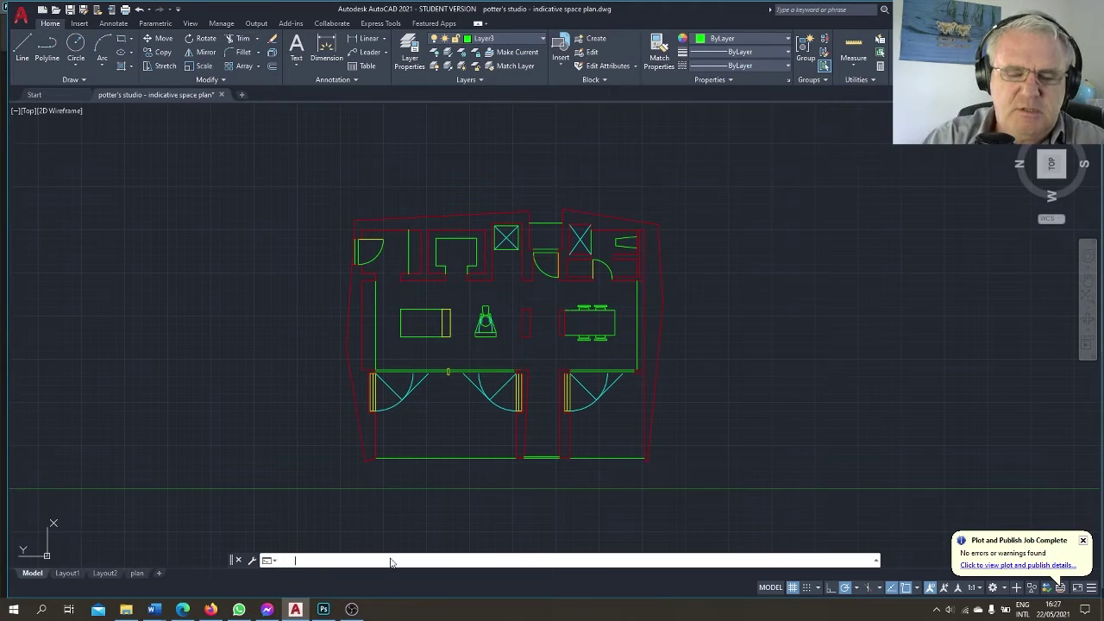
{"action": "left_click", "coordinate": [567, 335]}
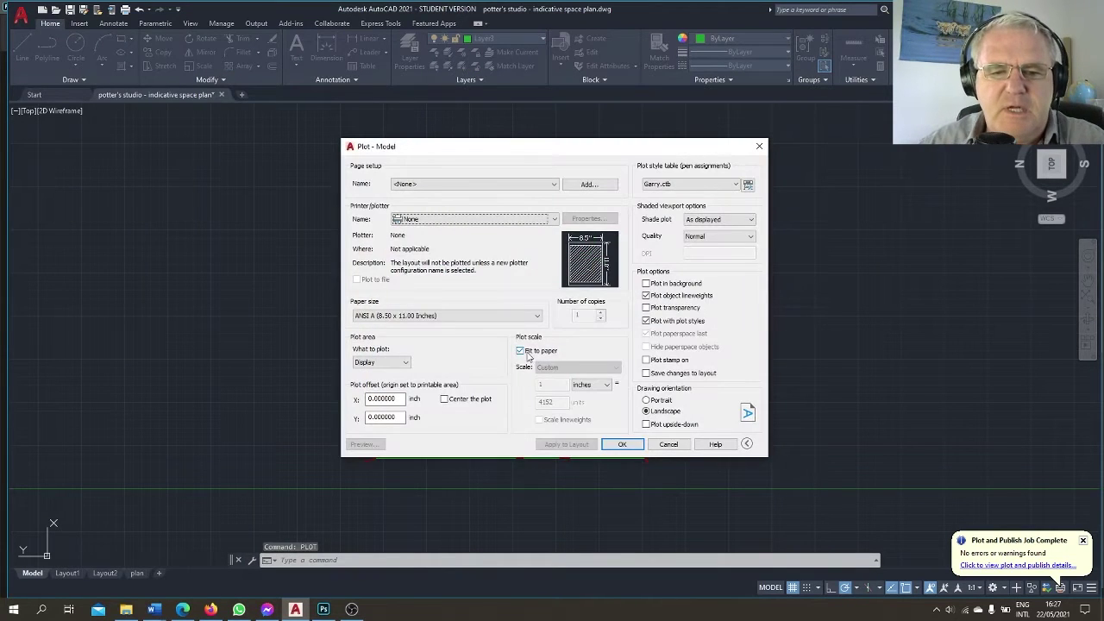
{"action": "left_click", "coordinate": [463, 186]}
{"action": "left_click", "coordinate": [466, 202]}
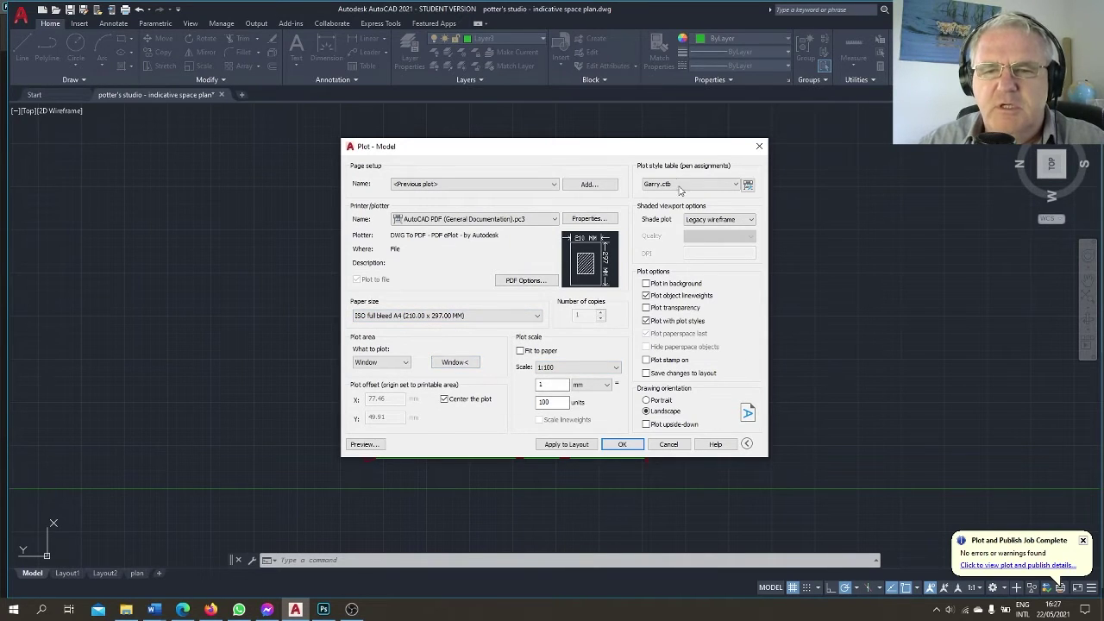
Preview the 1:100 A4 plot of the floor plan, keeping the existing plot window.
{"action": "left_click", "coordinate": [455, 363]}
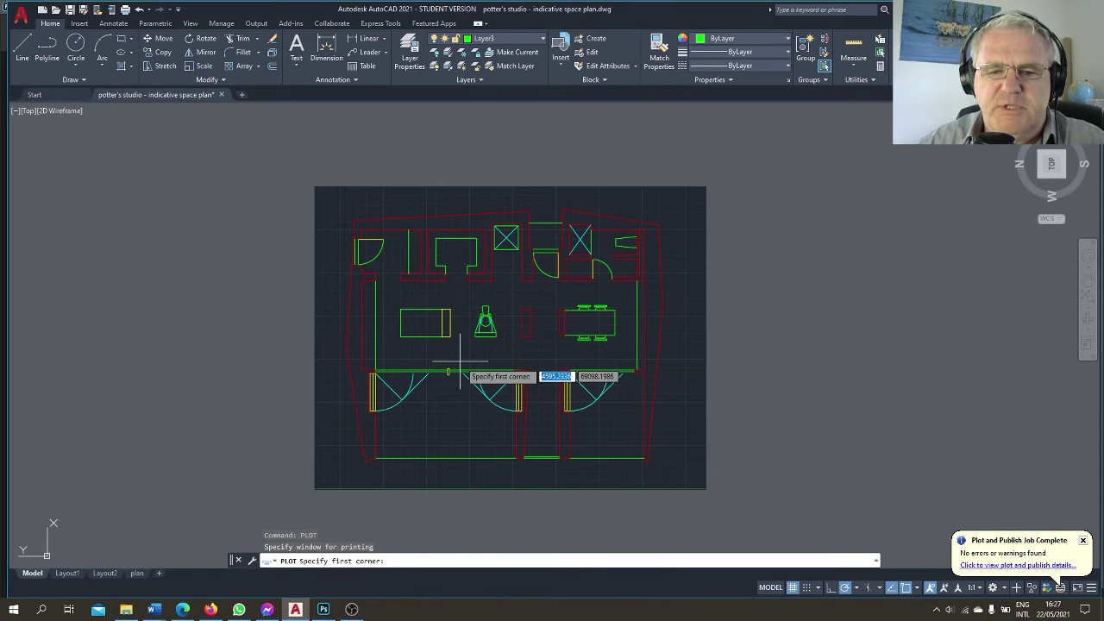
{"action": "key", "text": "Escape"}
{"action": "left_click", "coordinate": [364, 444]}
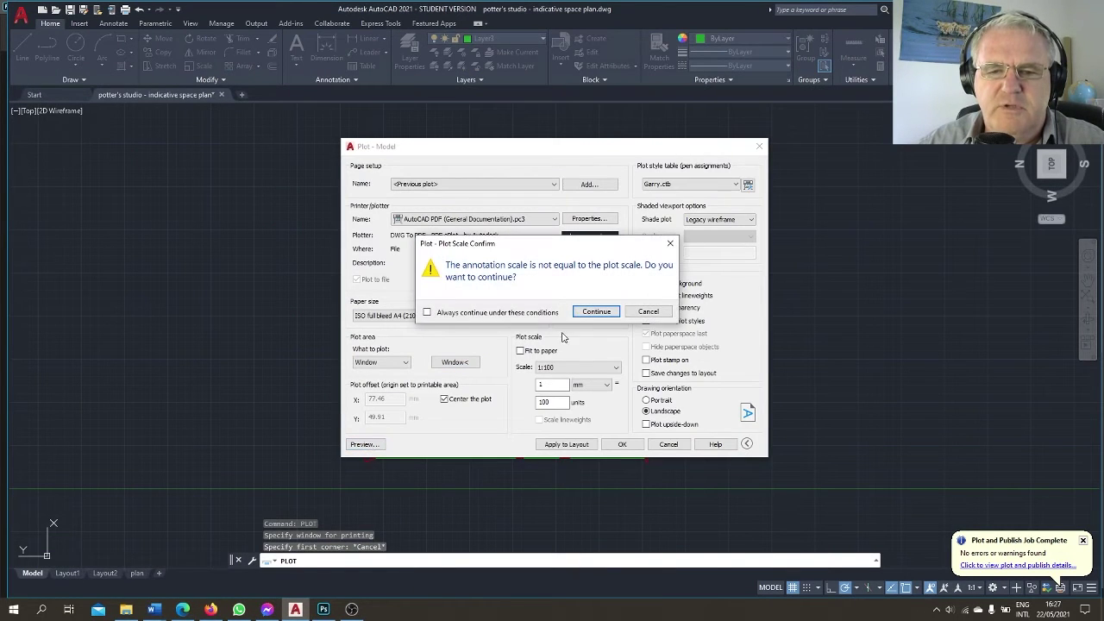
{"action": "left_click", "coordinate": [591, 314]}
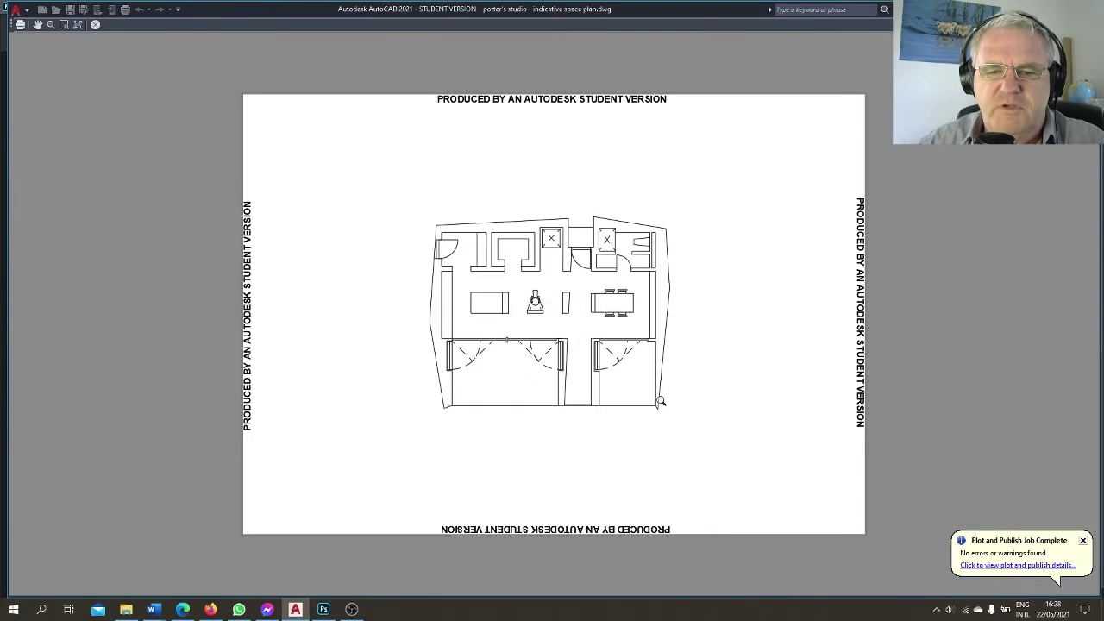
{"action": "key", "text": "Escape"}
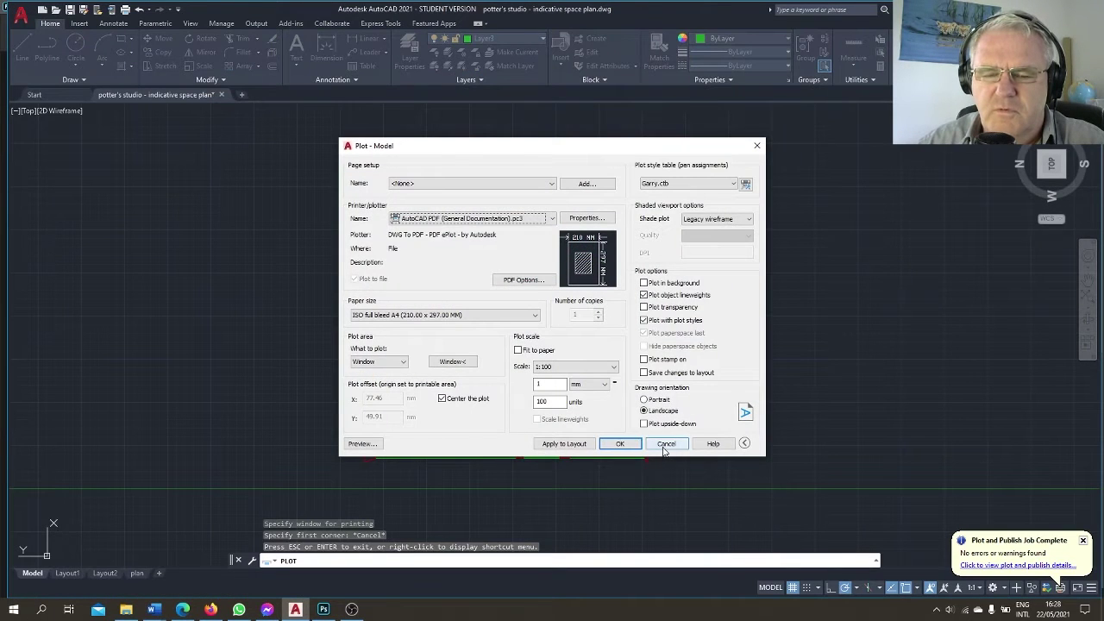
Plot the plan to PDF as "Pottery plan 1 100 A4", overwriting the existing file.
{"action": "left_click", "coordinate": [620, 444]}
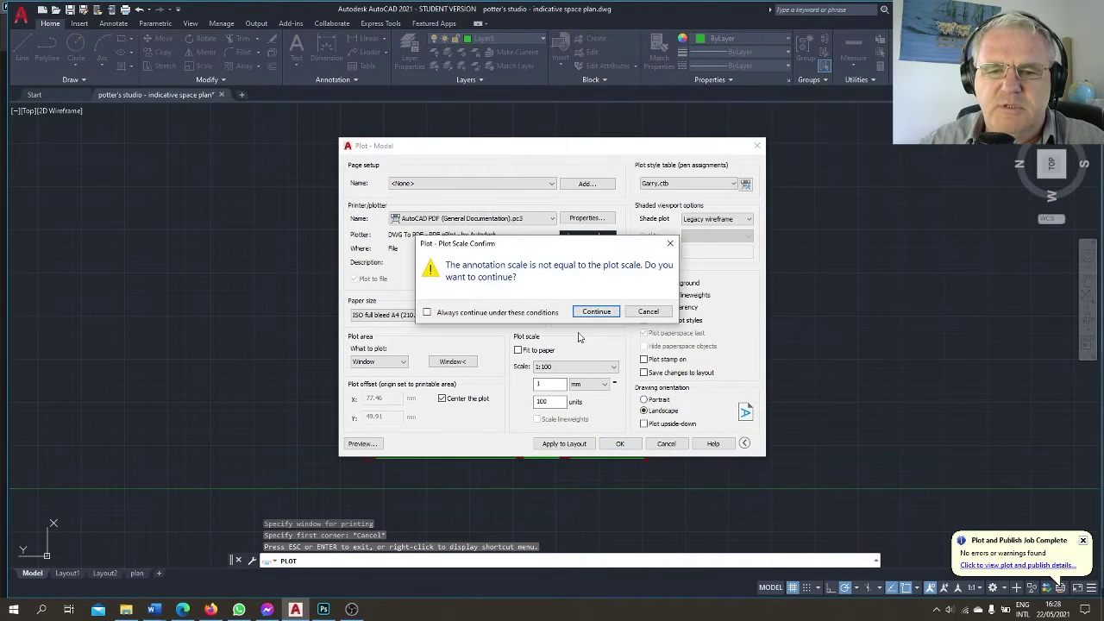
{"action": "left_click", "coordinate": [594, 312]}
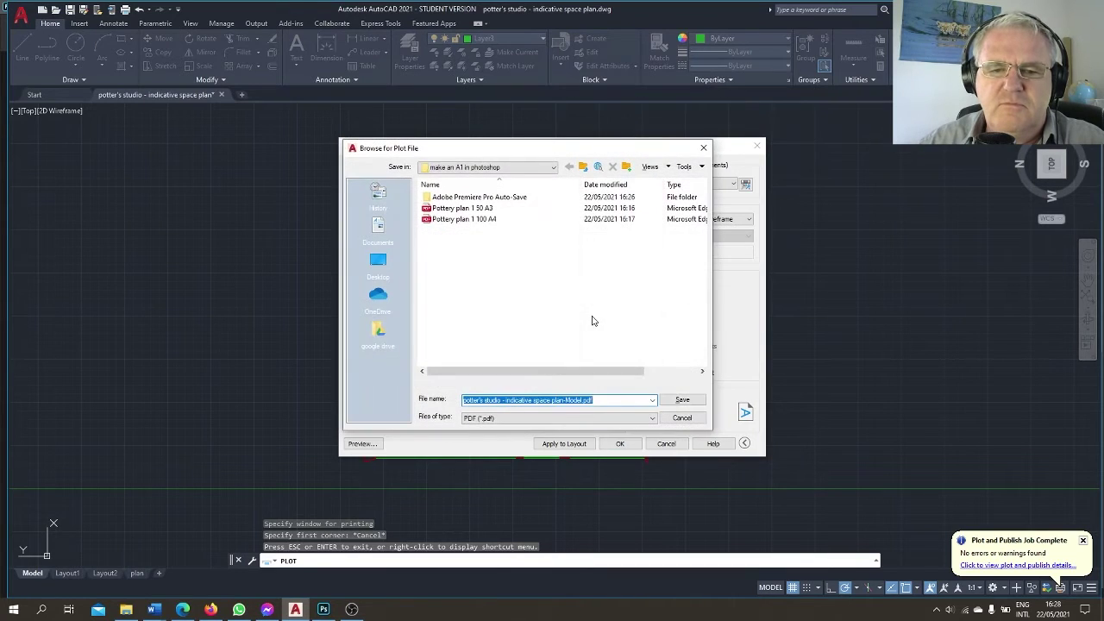
{"action": "left_click", "coordinate": [470, 219]}
{"action": "left_click", "coordinate": [506, 400]}
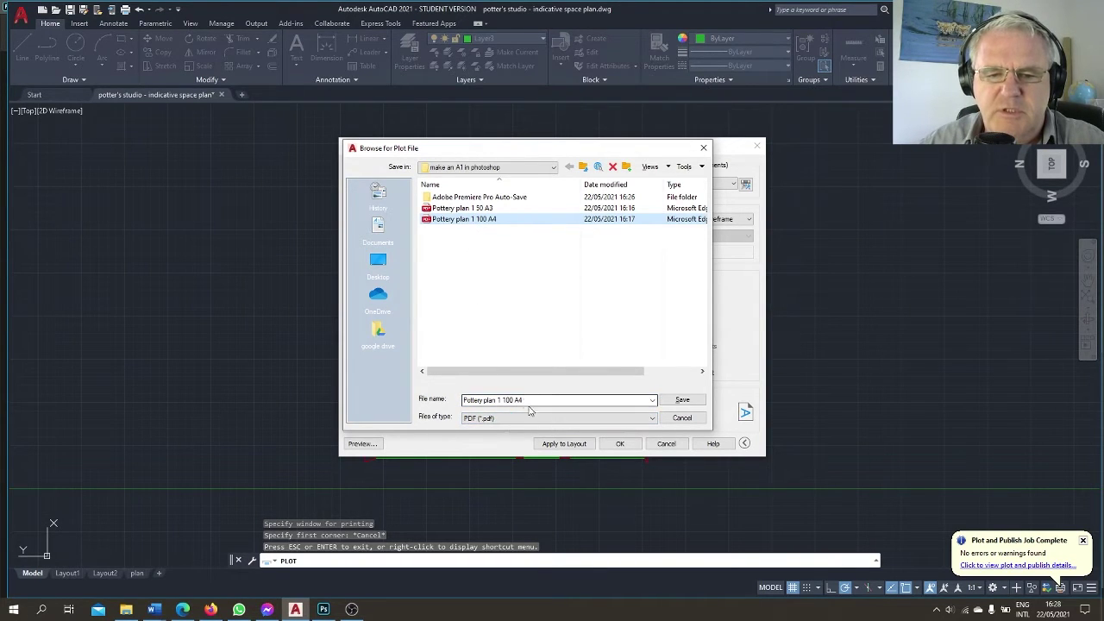
{"action": "left_click", "coordinate": [689, 401]}
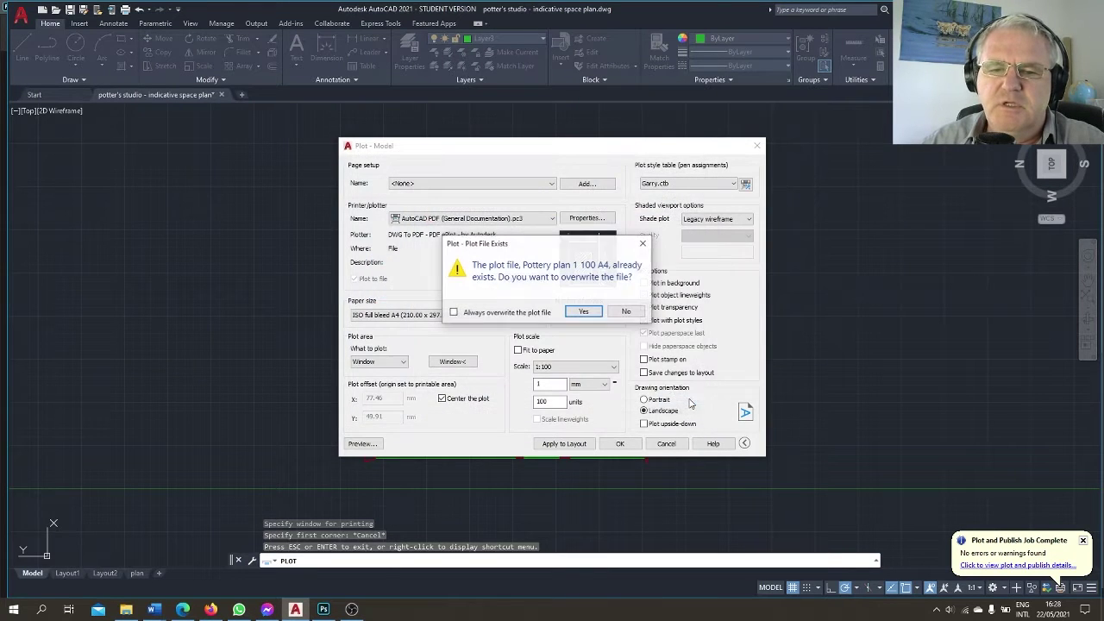
{"action": "left_click", "coordinate": [598, 318]}
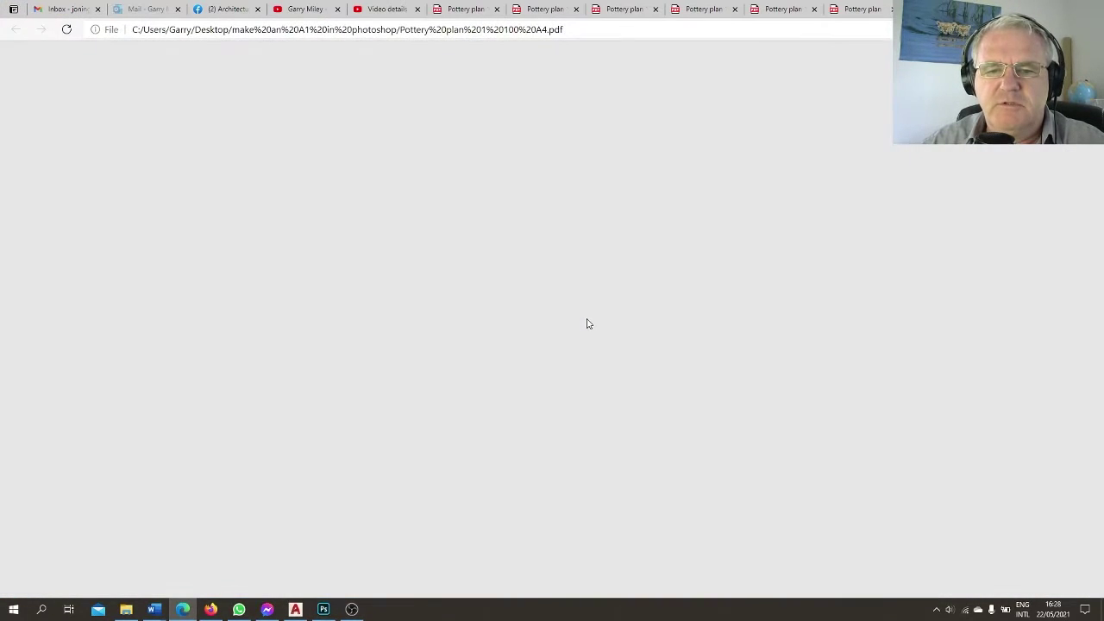
Return to AutoCAD and start a single-sheet plot from the previous plot's page setup with paper size ISO full bleed A3 (420.00 x 297.00 MM).
{"action": "key", "text": "alt+Tab"}
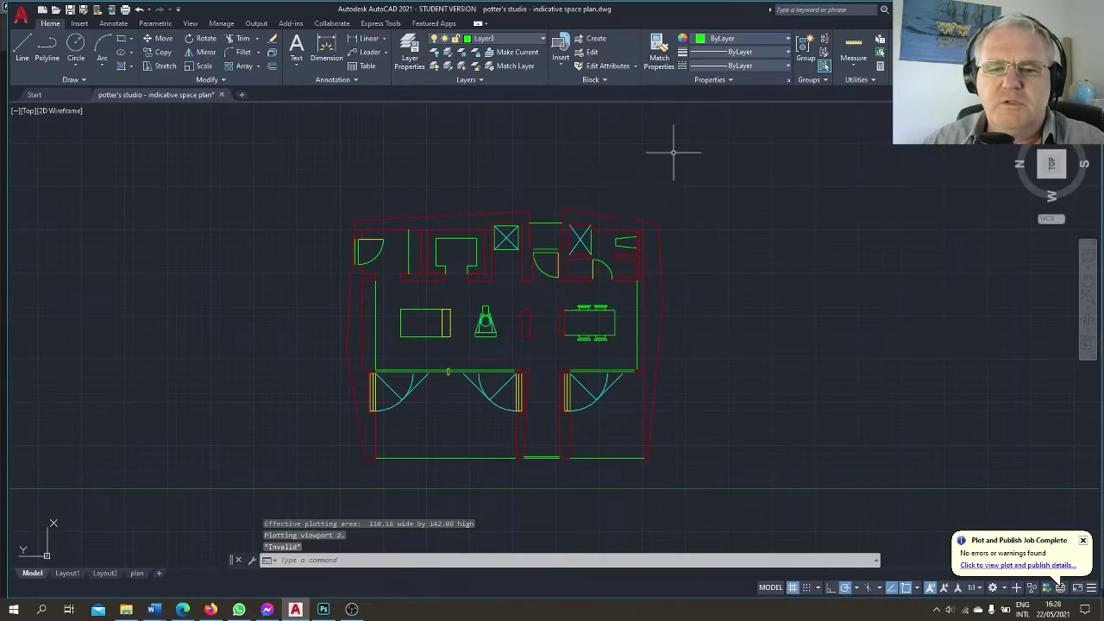
{"action": "left_click", "coordinate": [323, 561]}
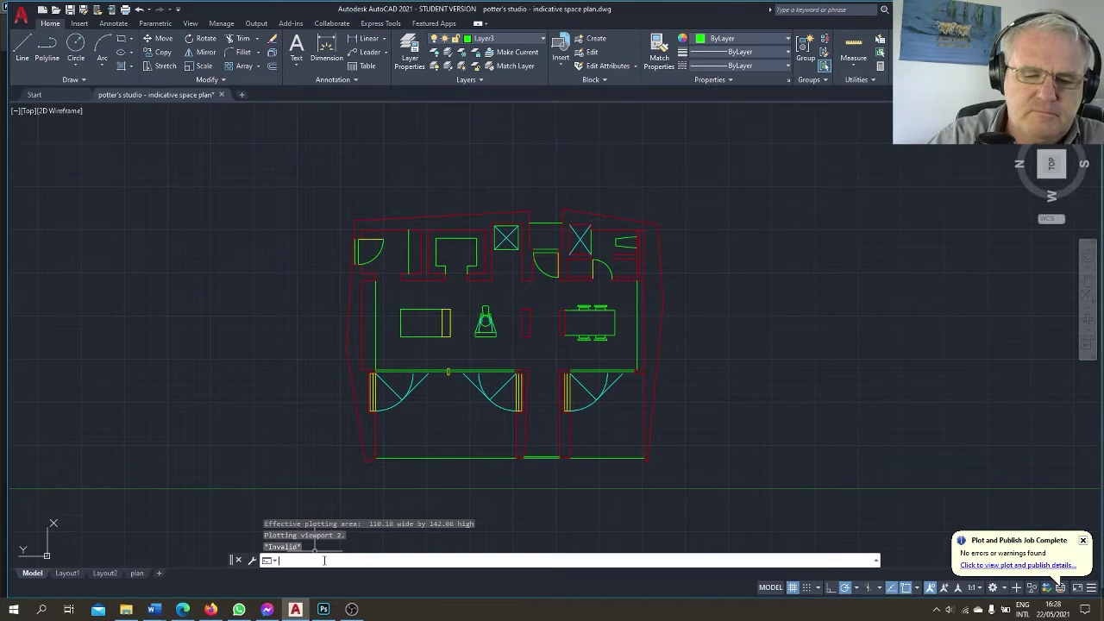
{"action": "type", "text": "plot"}
{"action": "key", "text": "Return"}
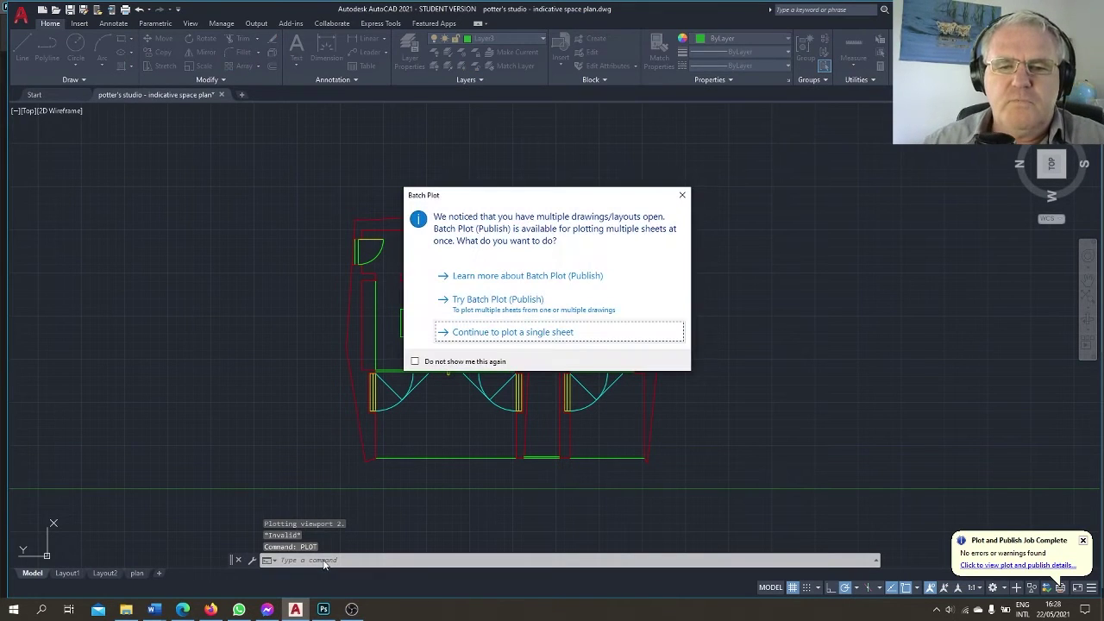
{"action": "left_click", "coordinate": [552, 334]}
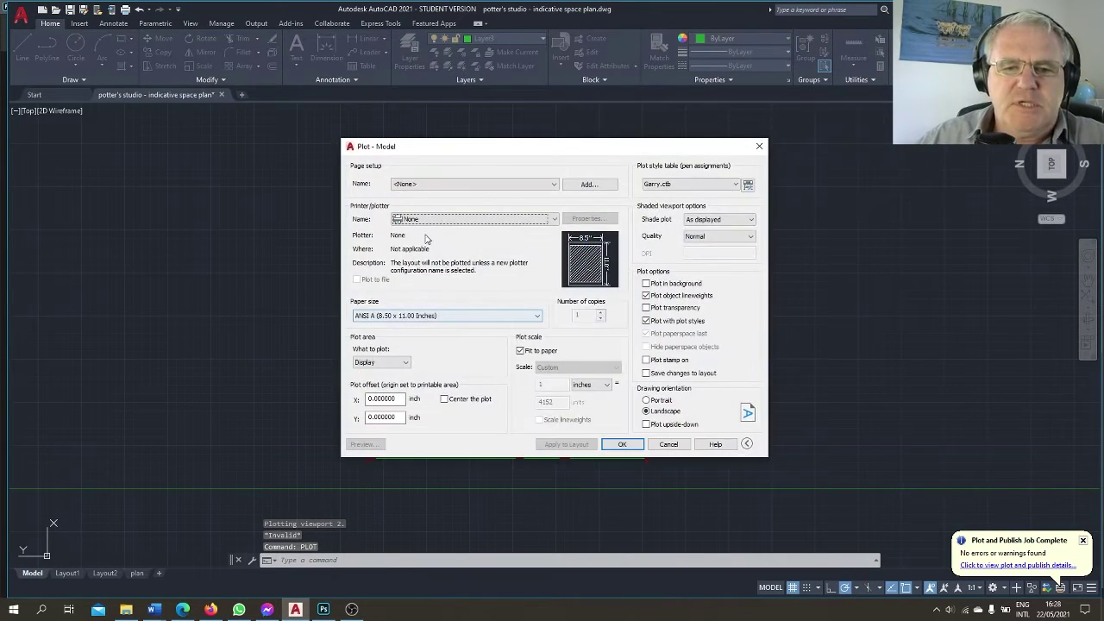
{"action": "left_click", "coordinate": [457, 184]}
{"action": "left_click", "coordinate": [452, 200]}
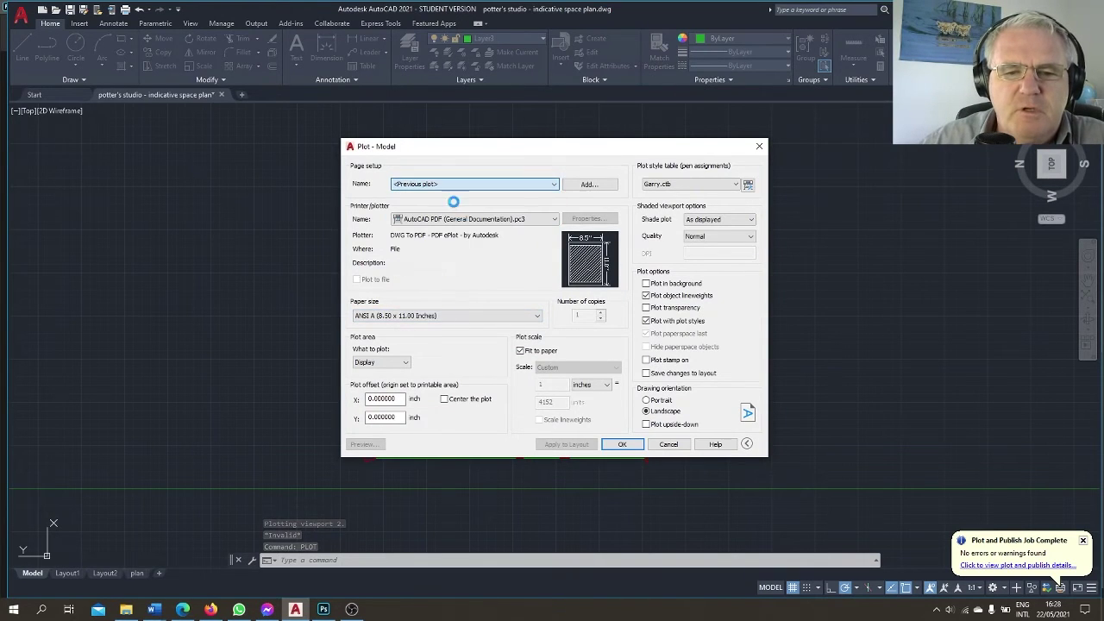
{"action": "left_click", "coordinate": [535, 315]}
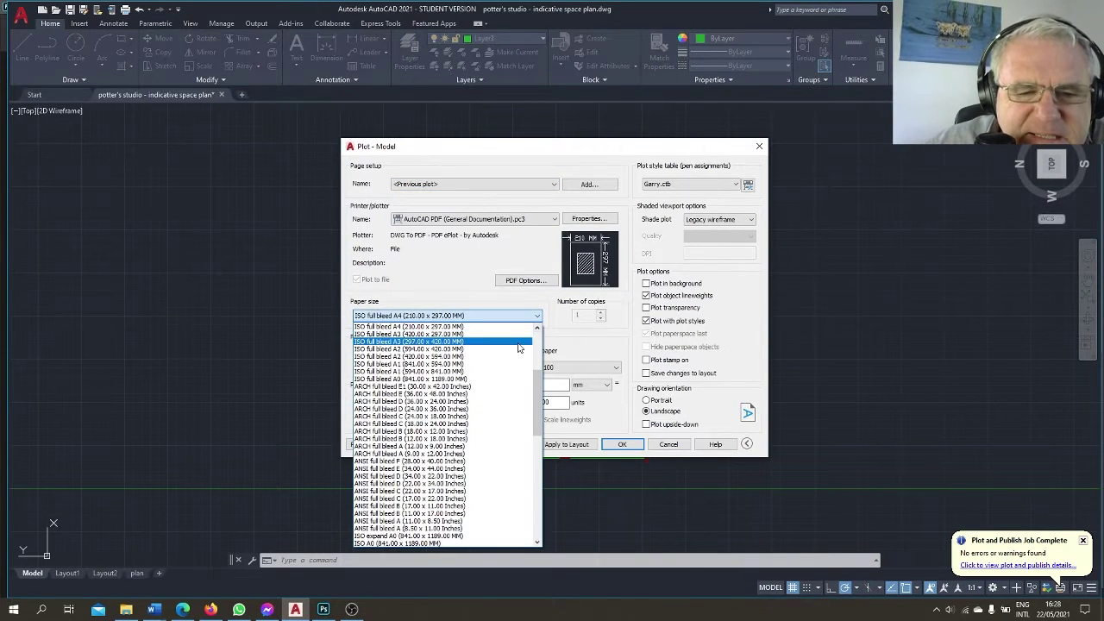
{"action": "scroll", "coordinate": [446, 364], "scroll_direction": "up", "scroll_amount": 2}
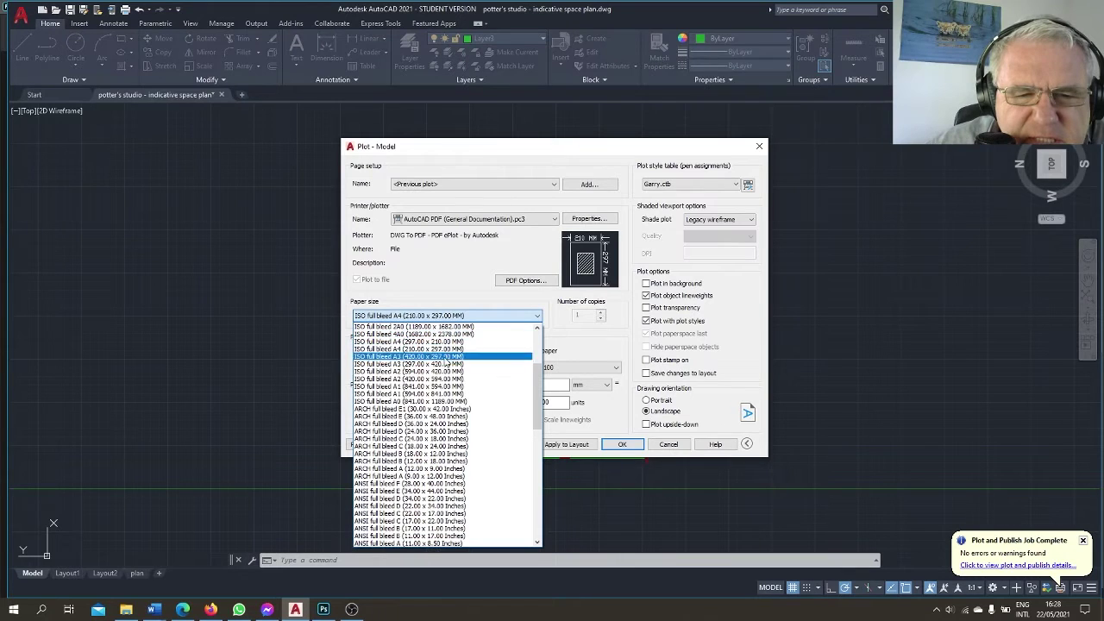
{"action": "left_click", "coordinate": [429, 356]}
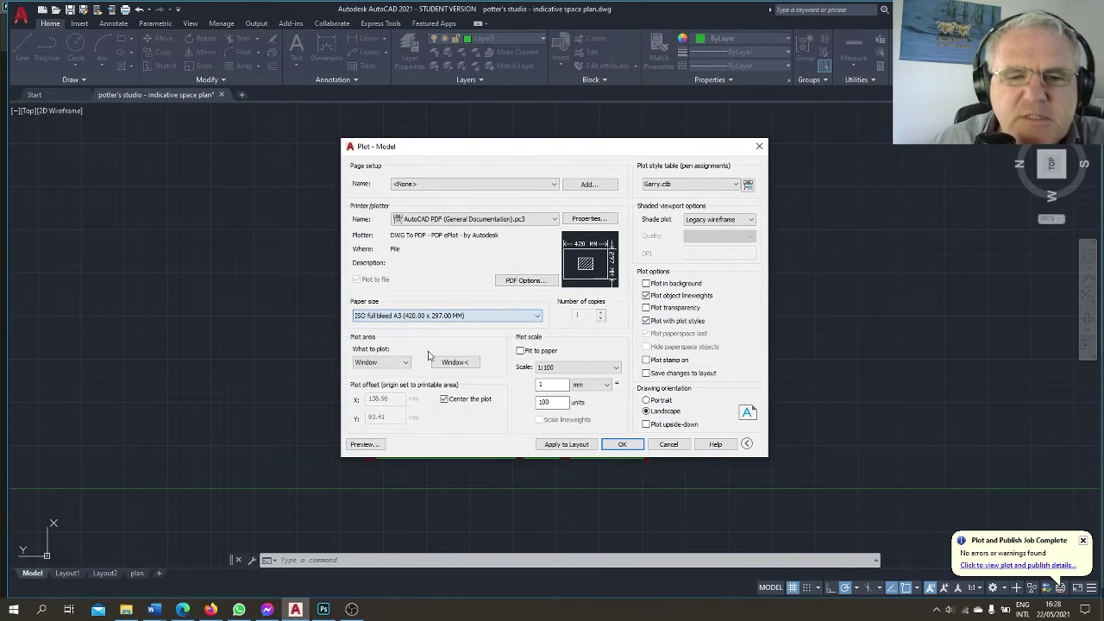
Set the plot scale to 1 mm = 50 units, keep the existing window and centring, and preview the plot.
{"action": "double_click", "coordinate": [550, 402]}
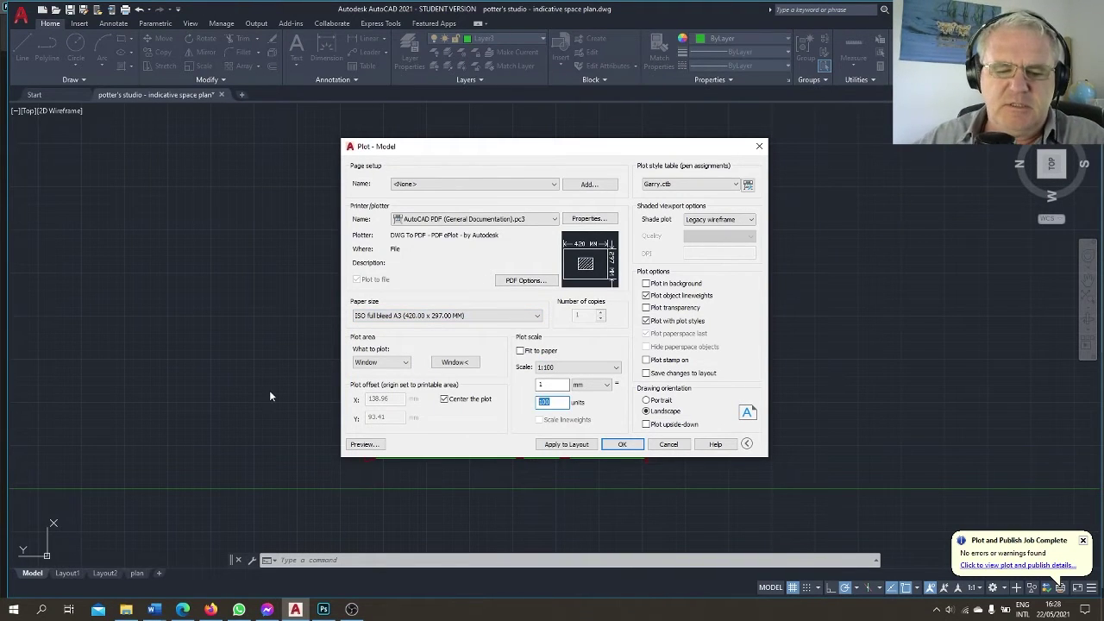
{"action": "type", "text": "50"}
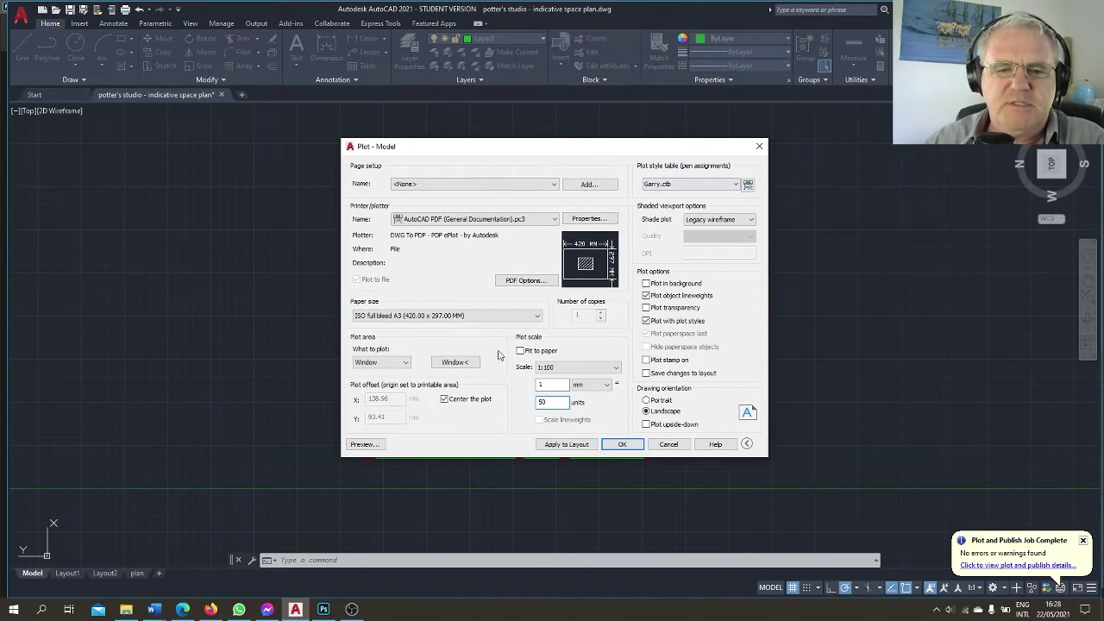
{"action": "left_click", "coordinate": [455, 361]}
{"action": "key", "text": "Escape"}
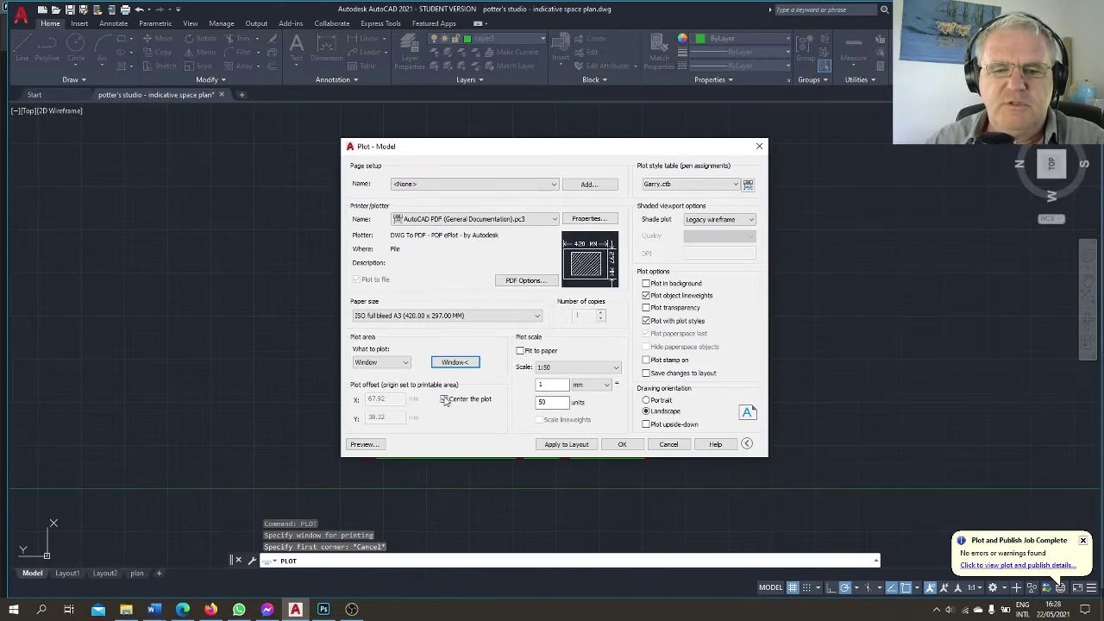
{"action": "left_click", "coordinate": [444, 399]}
{"action": "left_click", "coordinate": [367, 445]}
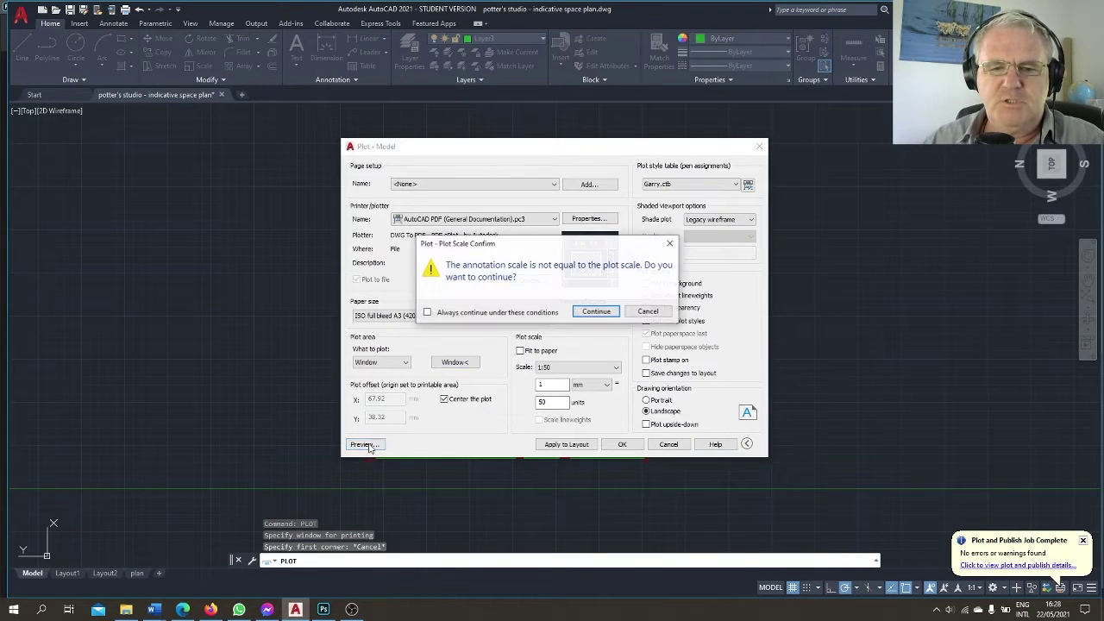
{"action": "left_click", "coordinate": [595, 311]}
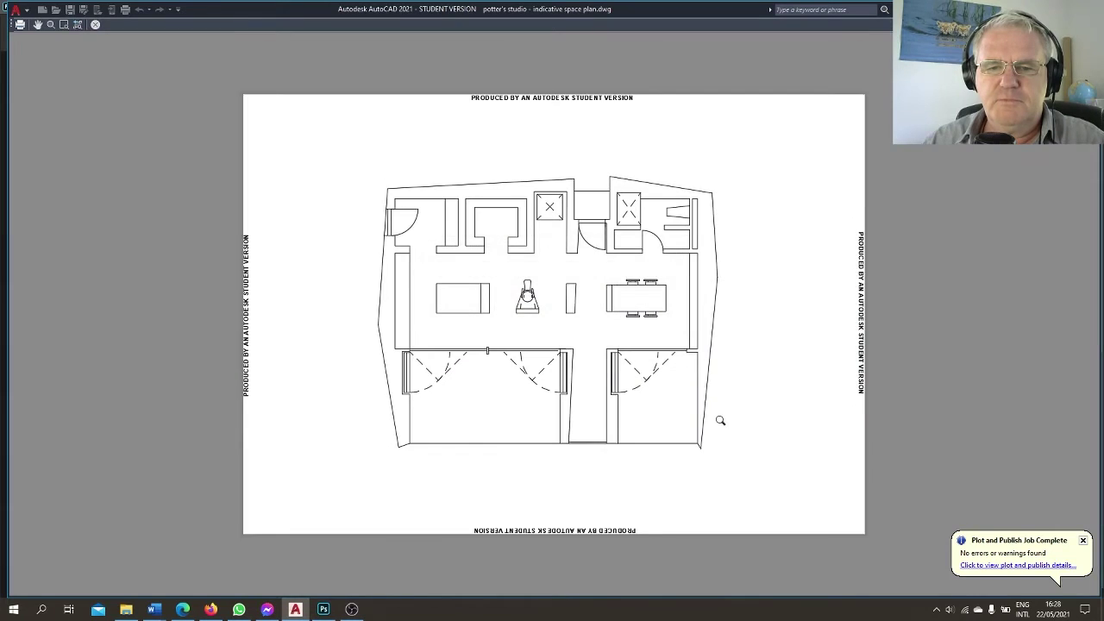
{"action": "key", "text": "Escape"}
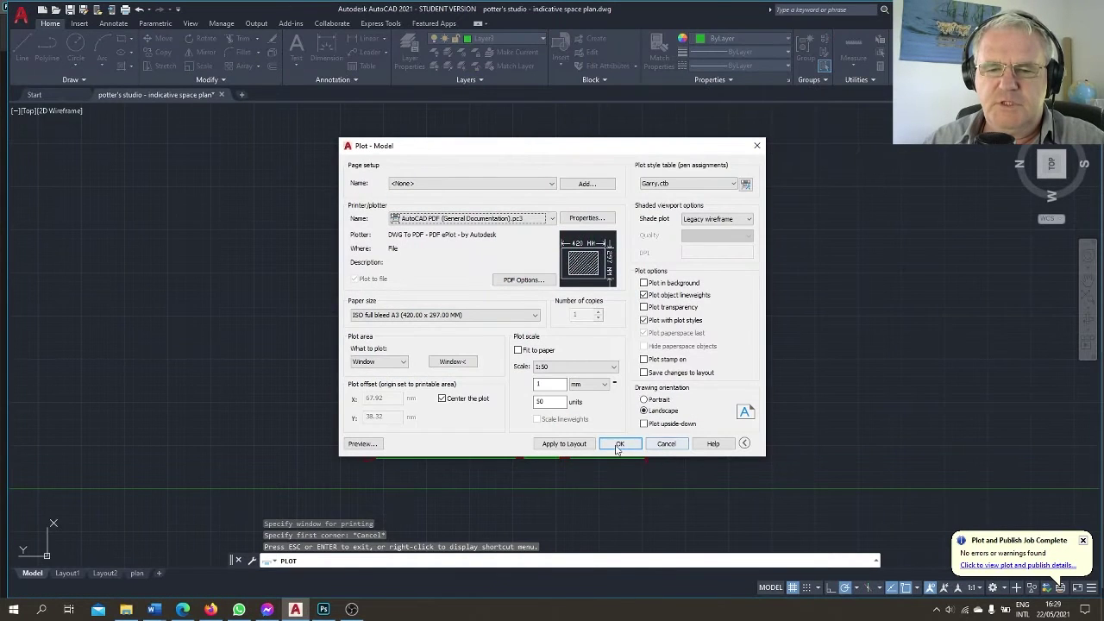
Plot the plan to PDF as "Pottery plan 1 50 A3", overwriting the existing file, and look over the output.
{"action": "left_click", "coordinate": [618, 445]}
{"action": "left_click", "coordinate": [595, 313]}
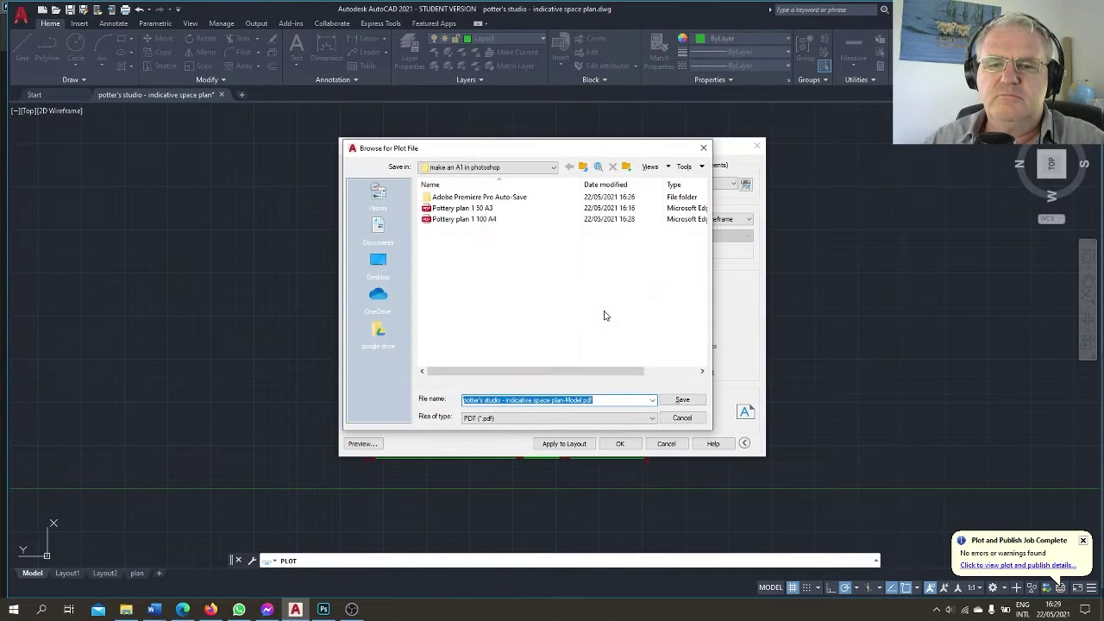
{"action": "left_click", "coordinate": [470, 208]}
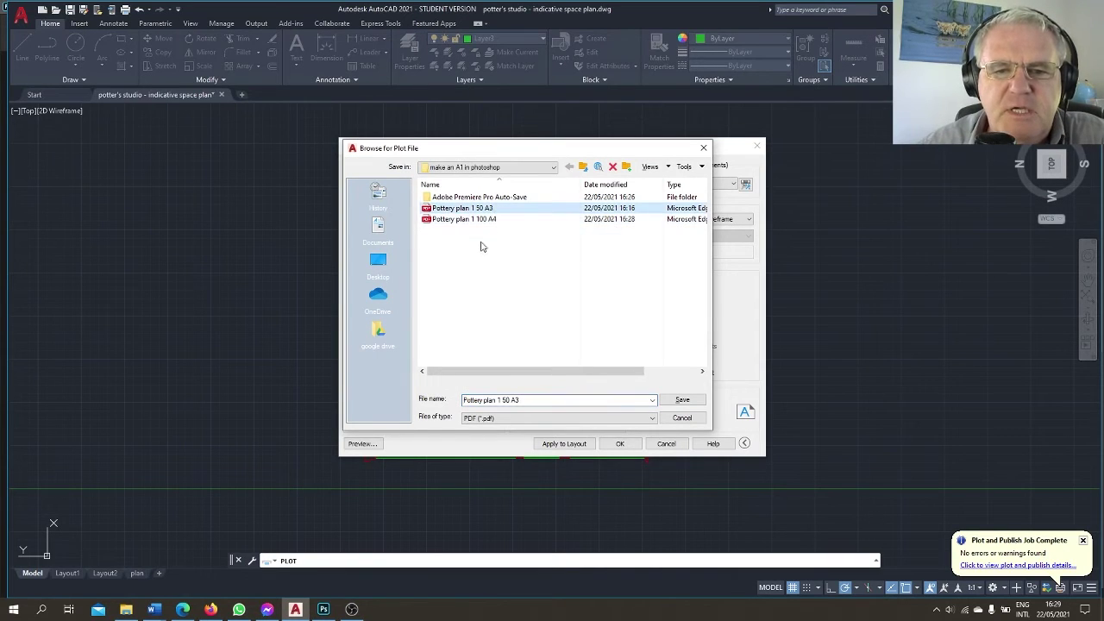
{"action": "left_click", "coordinate": [472, 402]}
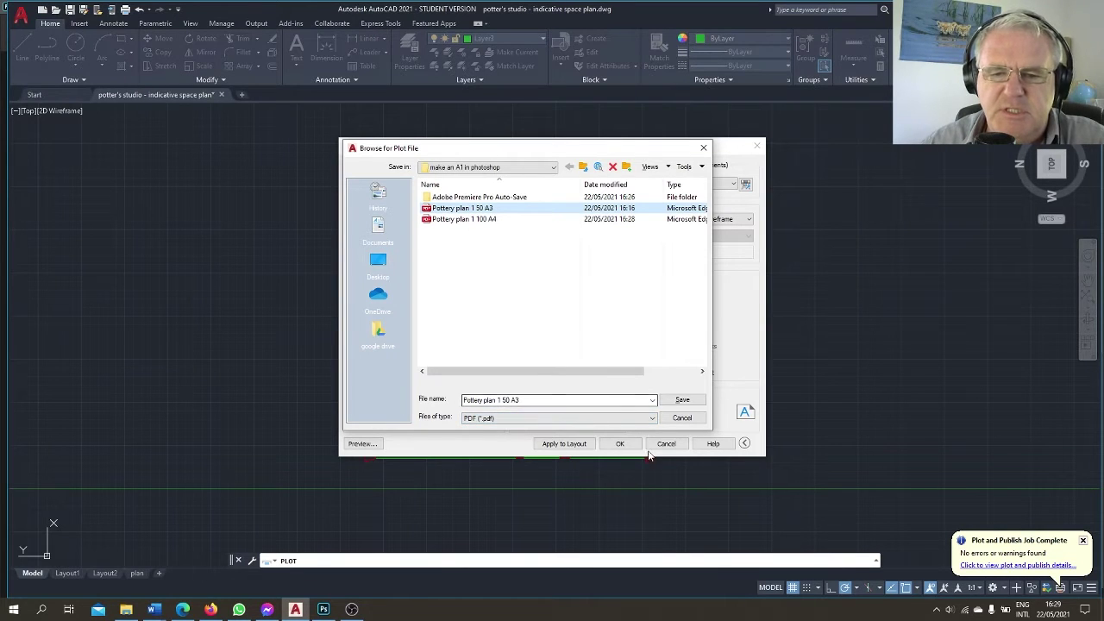
{"action": "left_click", "coordinate": [683, 401]}
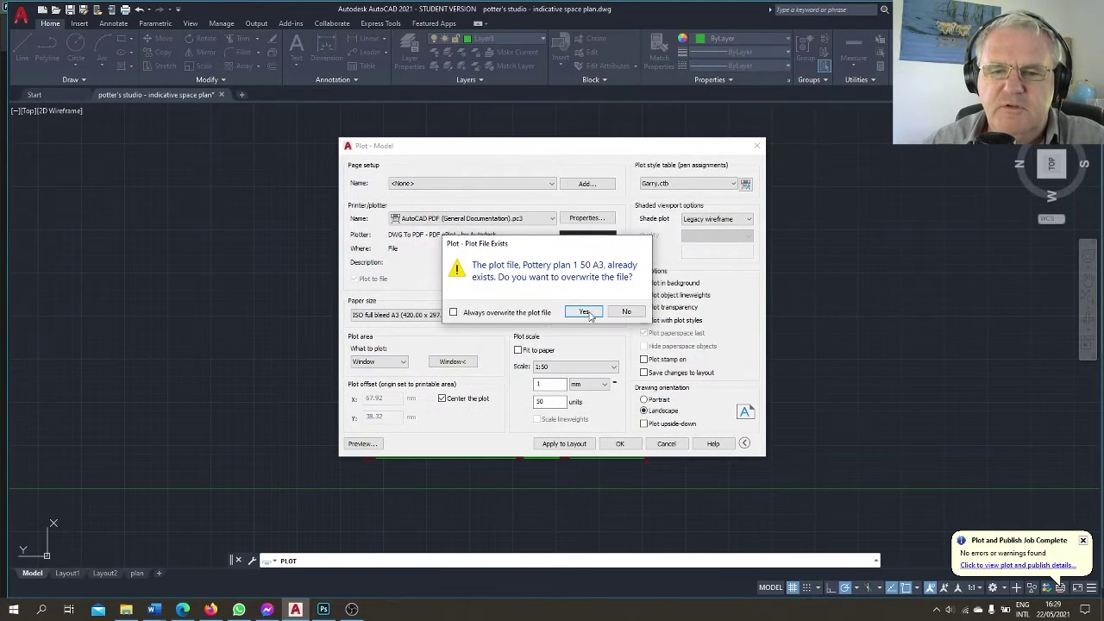
{"action": "left_click", "coordinate": [584, 310]}
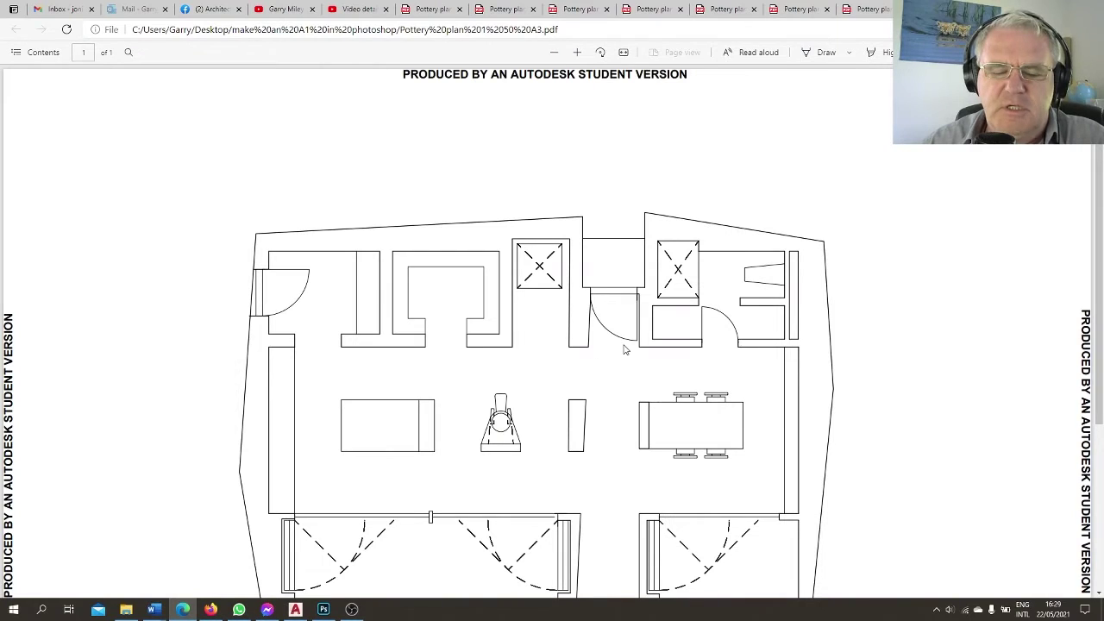
{"action": "scroll", "coordinate": [625, 350], "scroll_direction": "down", "scroll_amount": 2}
{"action": "scroll", "coordinate": [625, 346], "scroll_direction": "up", "scroll_amount": 1}
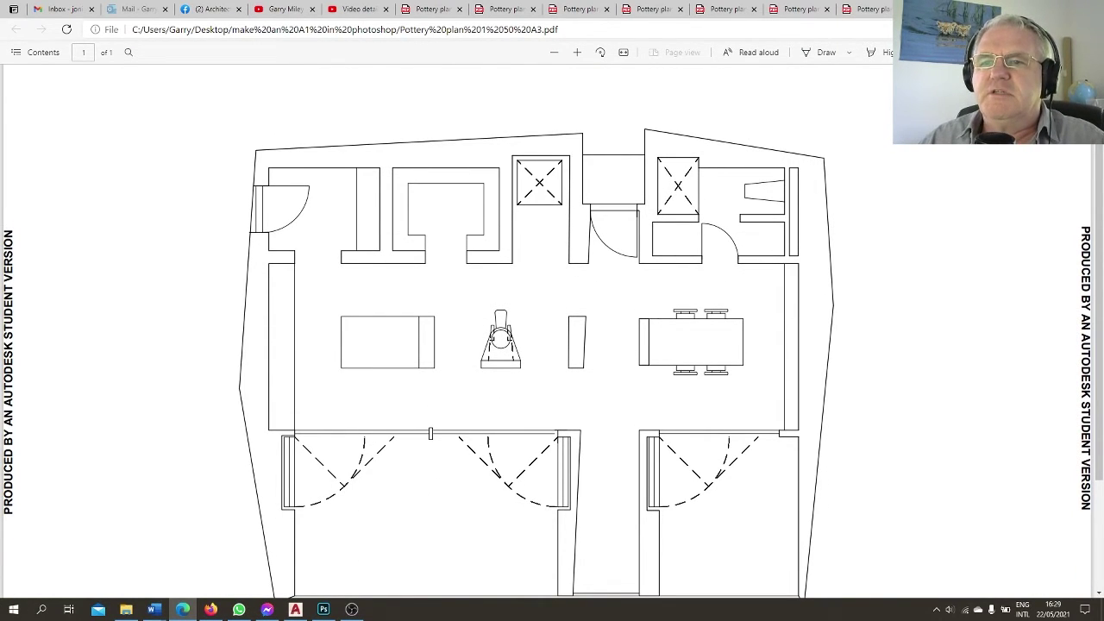
Switch to Photoshop and start a new document with its dimensions in millimetres.
{"action": "key", "text": "alt+Tab"}
{"action": "left_click", "coordinate": [323, 609]}
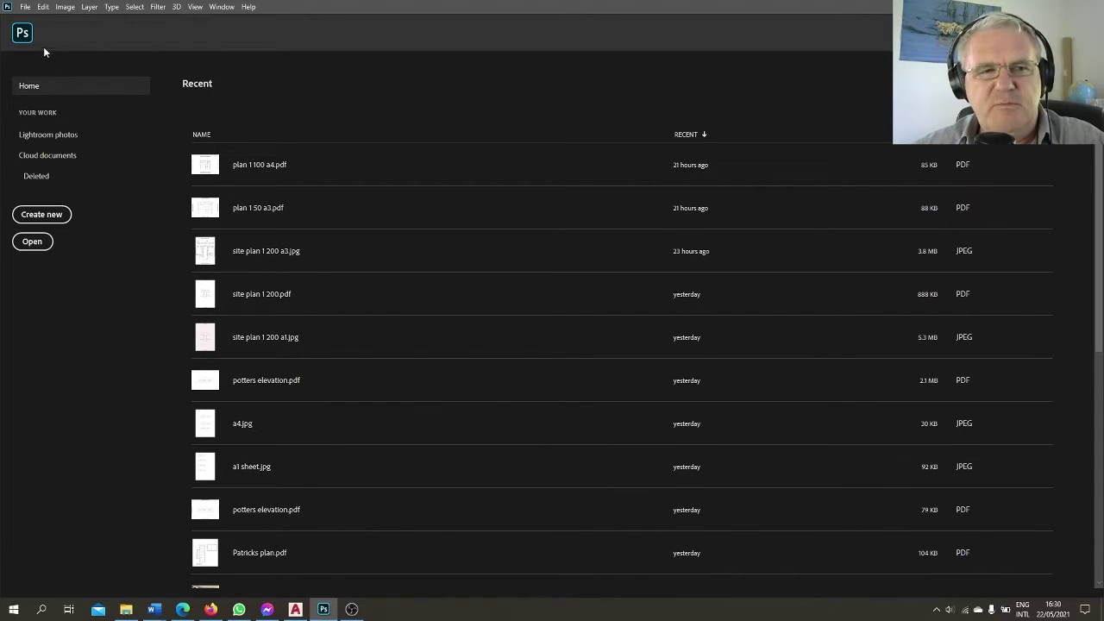
{"action": "left_click", "coordinate": [25, 7]}
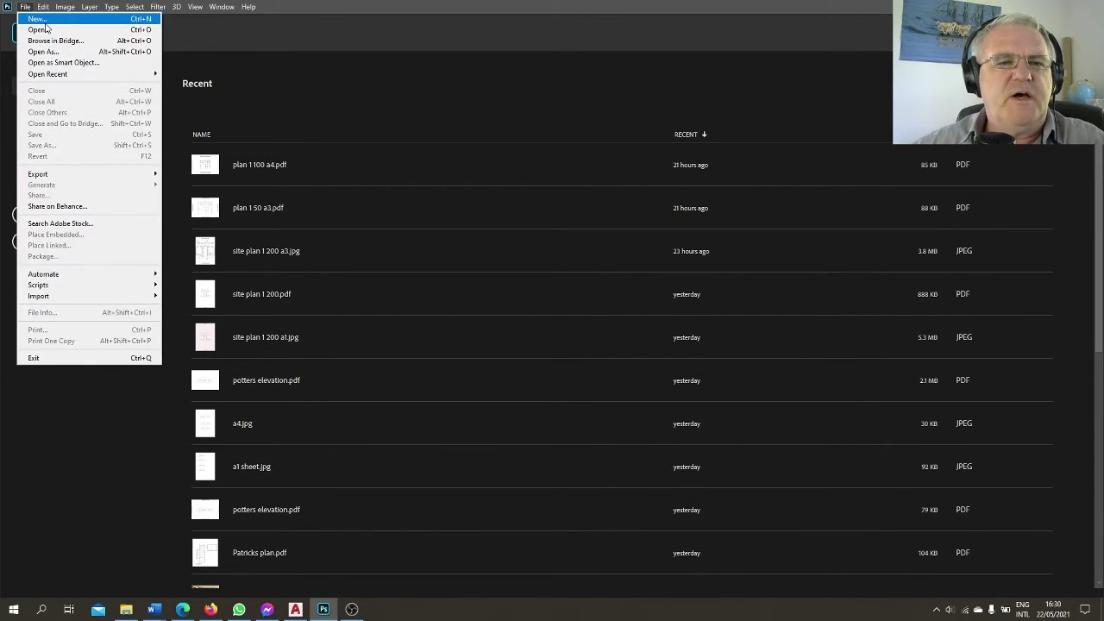
{"action": "left_click", "coordinate": [39, 19]}
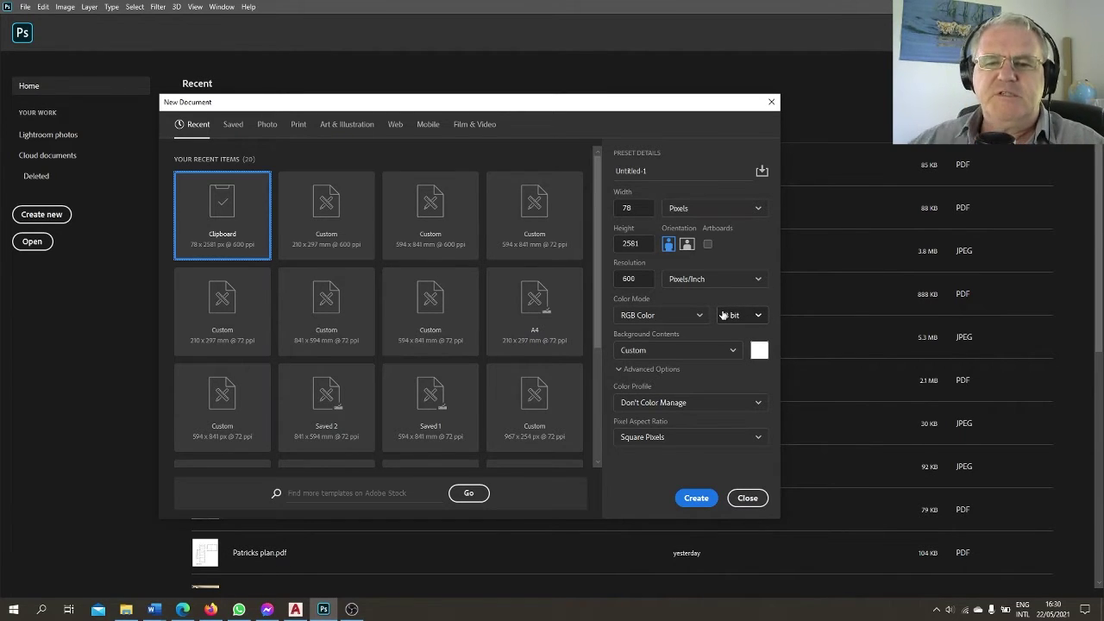
{"action": "left_click", "coordinate": [757, 210]}
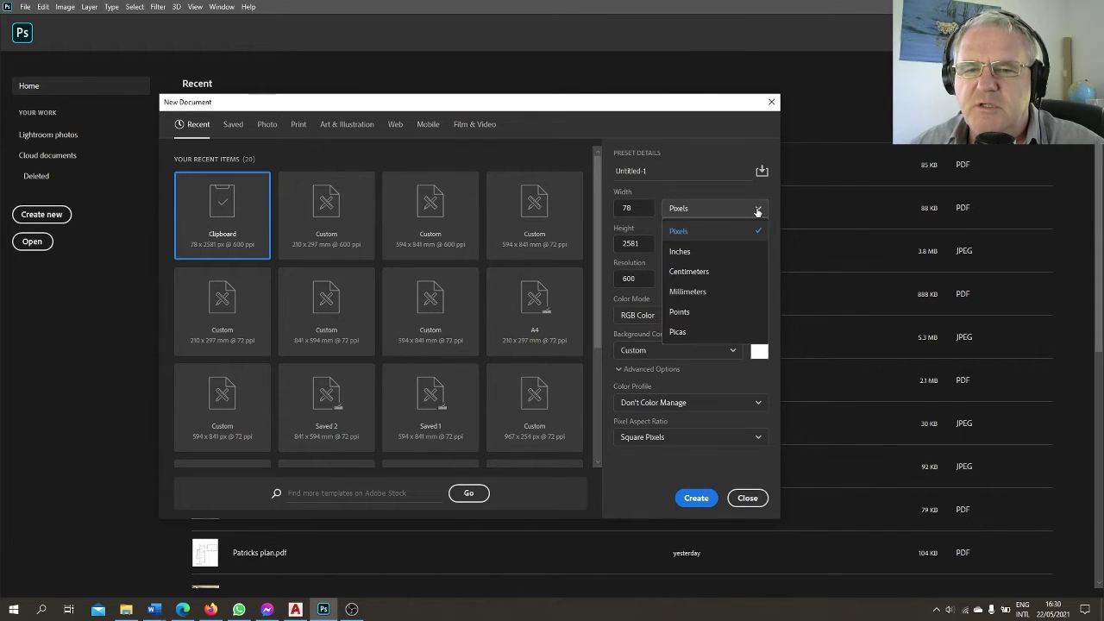
{"action": "left_click", "coordinate": [731, 292]}
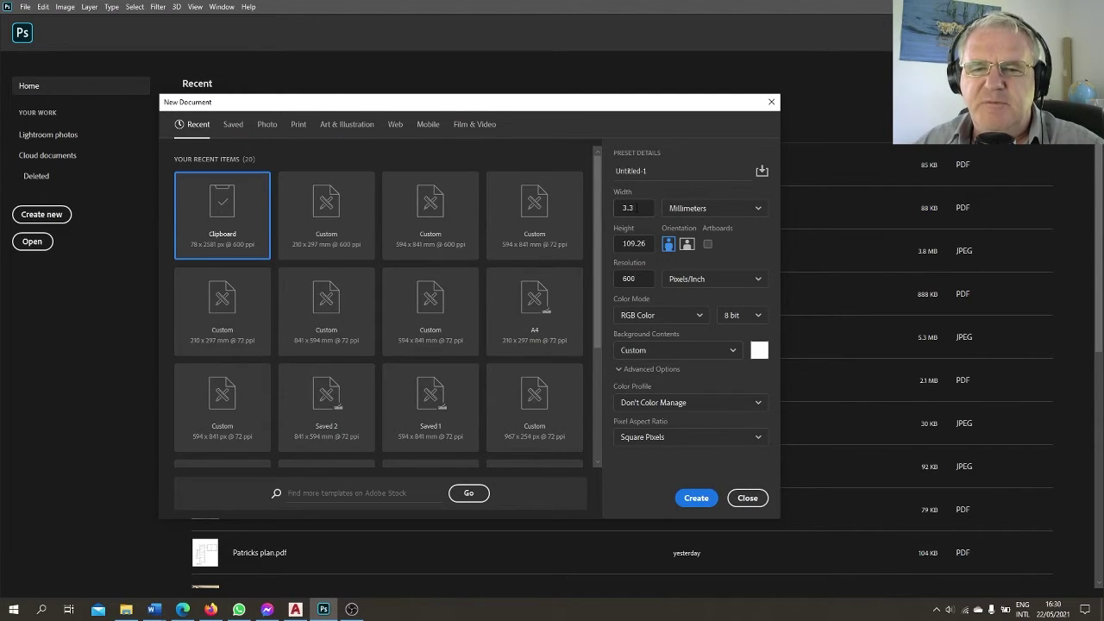
Set the new document's width to 841 mm and its height to 594 mm for a landscape A1 sheet.
{"action": "left_click", "coordinate": [632, 208]}
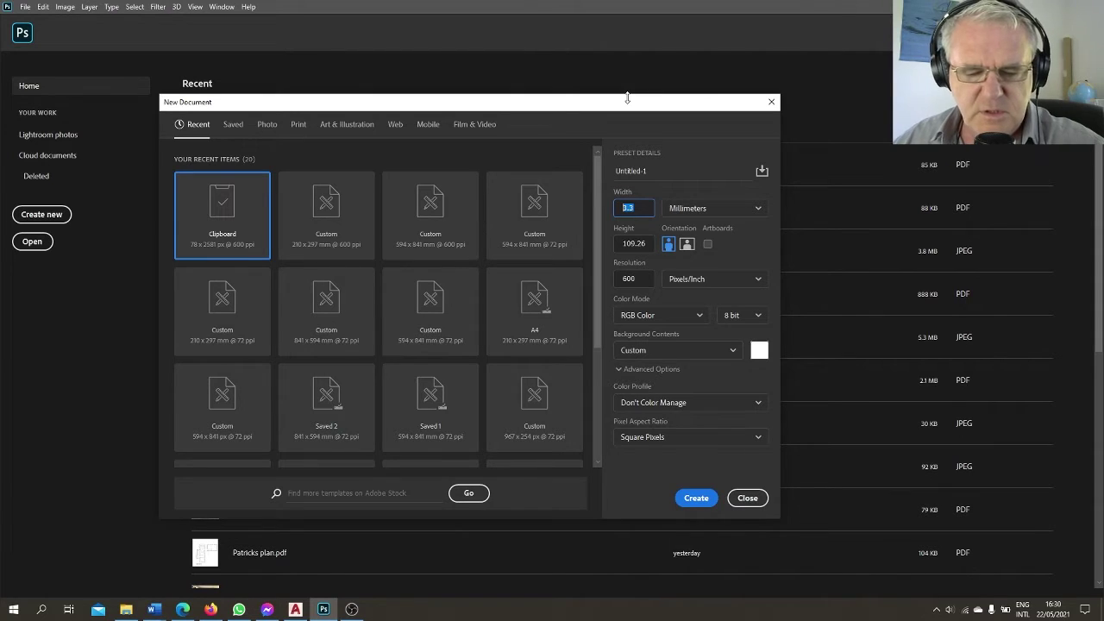
{"action": "type", "text": "84"}
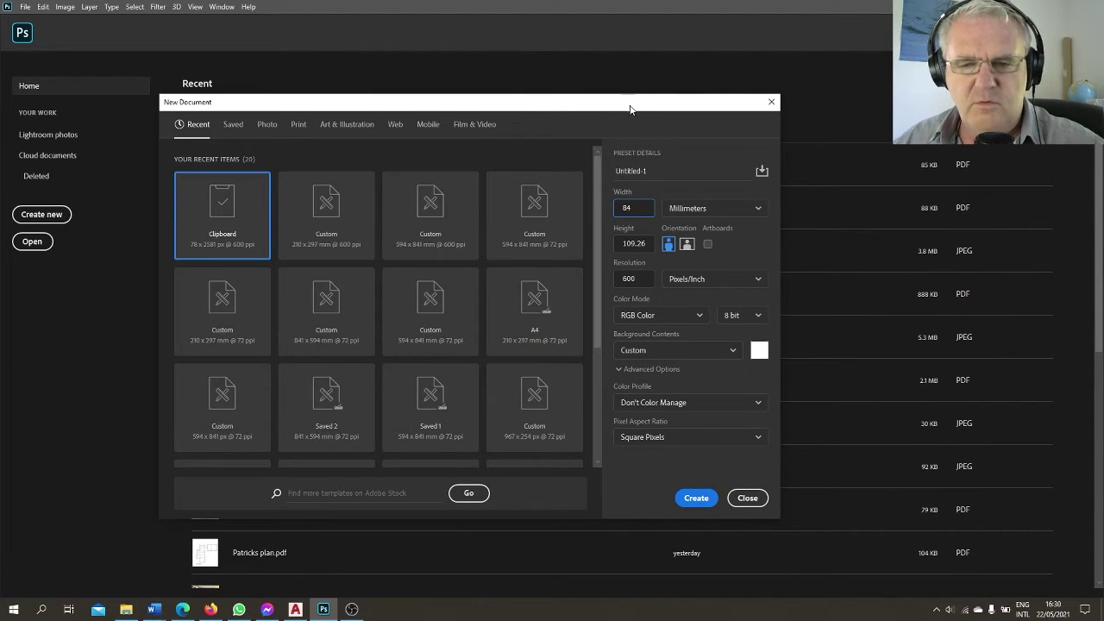
{"action": "type", "text": "1"}
{"action": "left_click", "coordinate": [664, 244]}
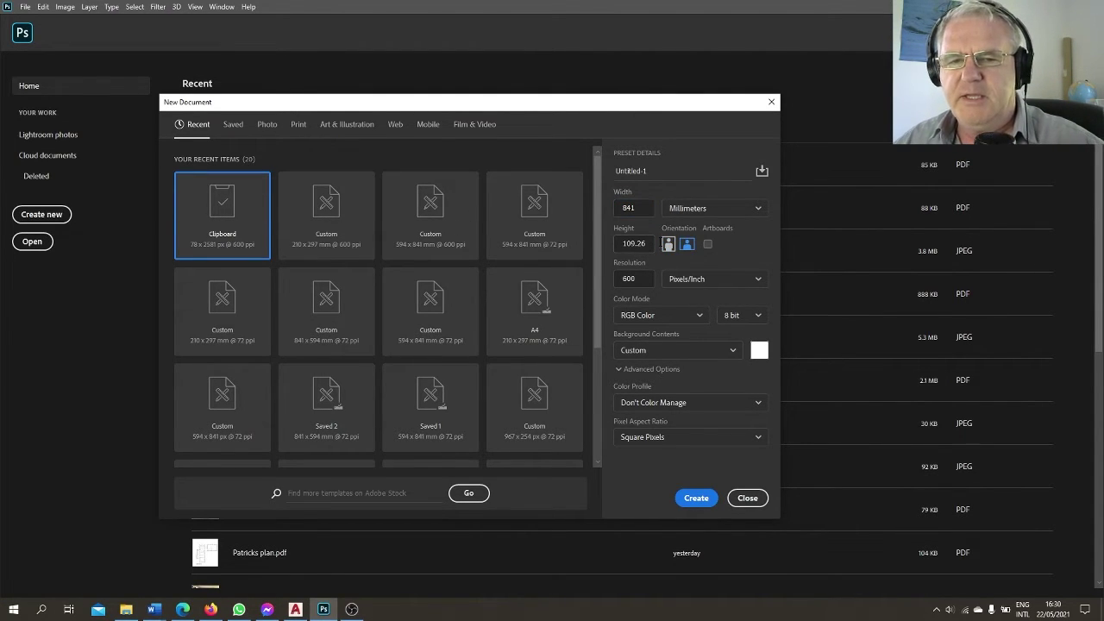
{"action": "left_click", "coordinate": [646, 245]}
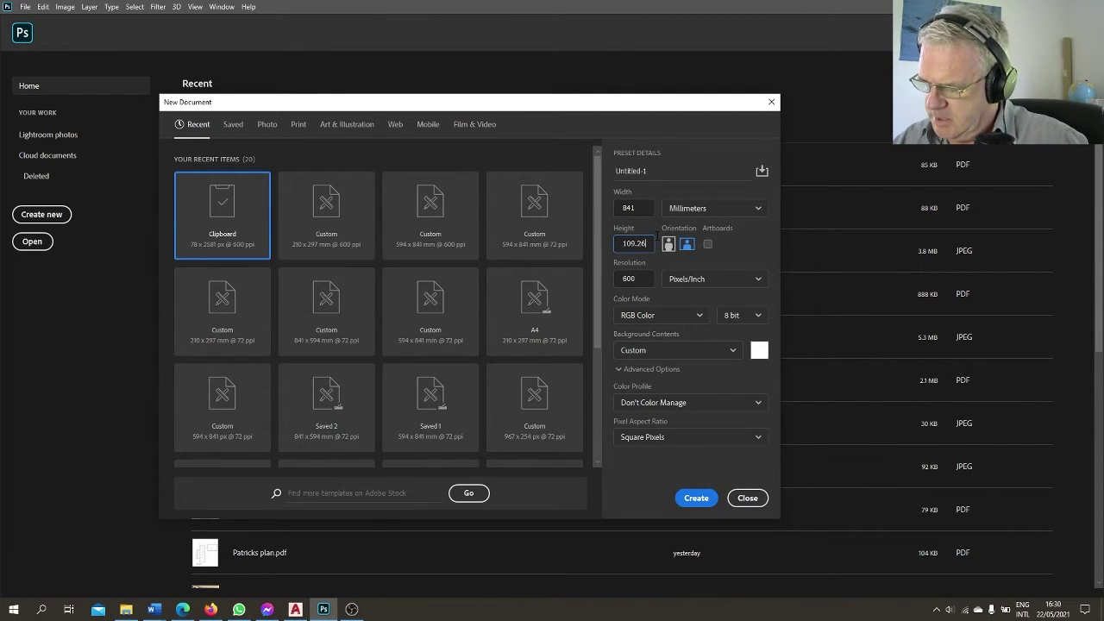
{"action": "key", "text": "BackSpace"}
{"action": "key", "text": "BackSpace"}
{"action": "key", "text": "BackSpace"}
{"action": "key", "text": "BackSpace"}
{"action": "key", "text": "BackSpace"}
{"action": "key", "text": "BackSpace"}
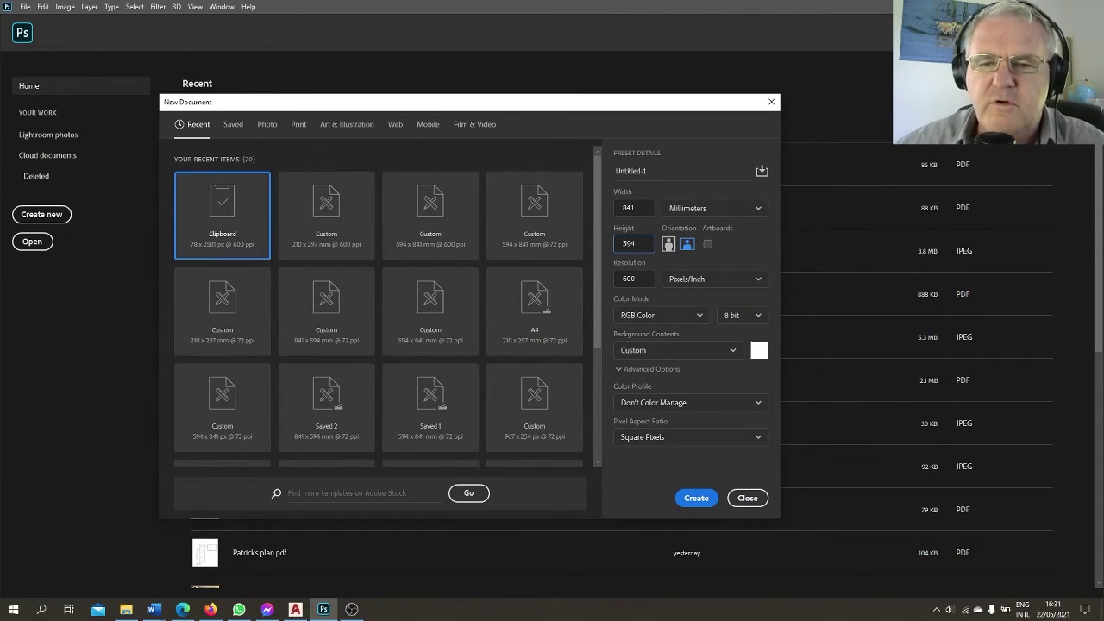
Create the A1 document at 600 pixels/inch in RGB Color, 8 bit.
{"action": "left_click", "coordinate": [643, 485]}
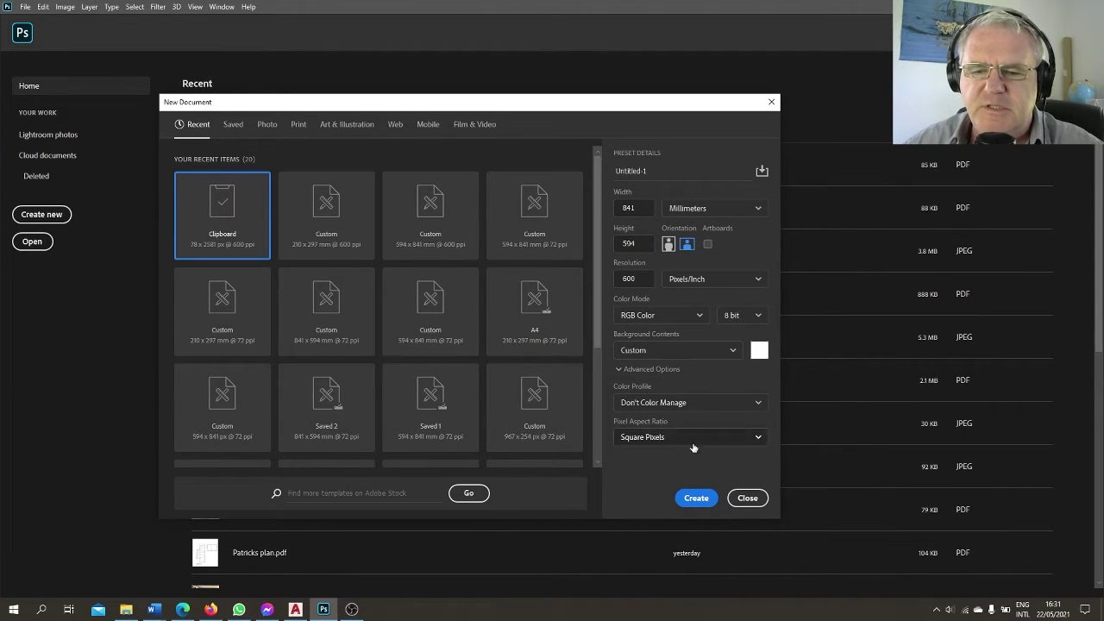
{"action": "left_click", "coordinate": [696, 500]}
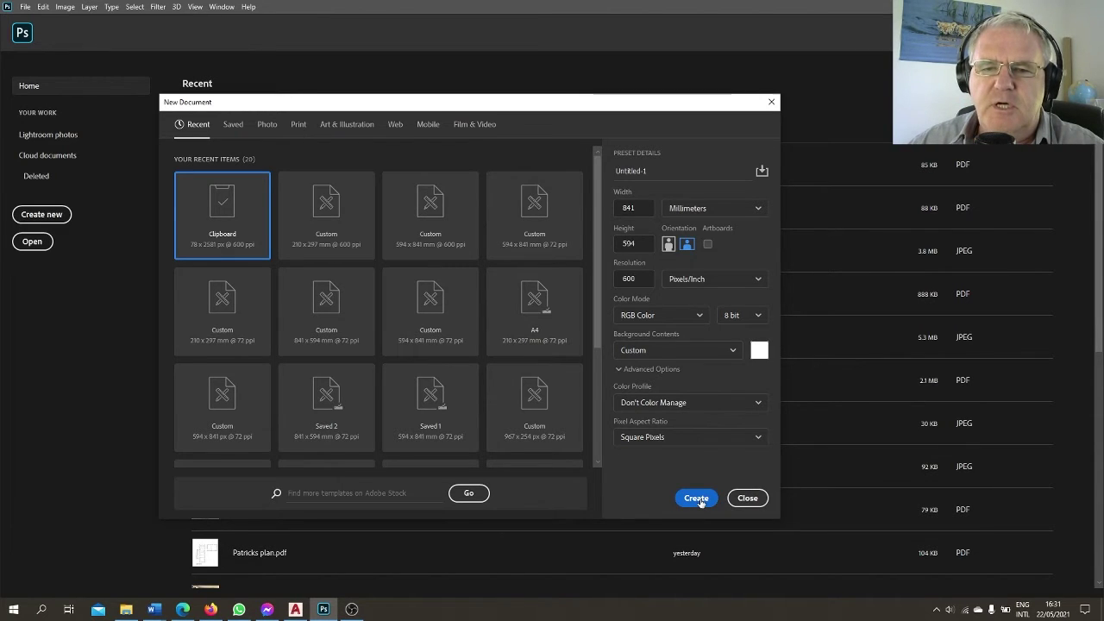
{"action": "scroll", "coordinate": [517, 432], "scroll_direction": "down", "scroll_amount": 2}
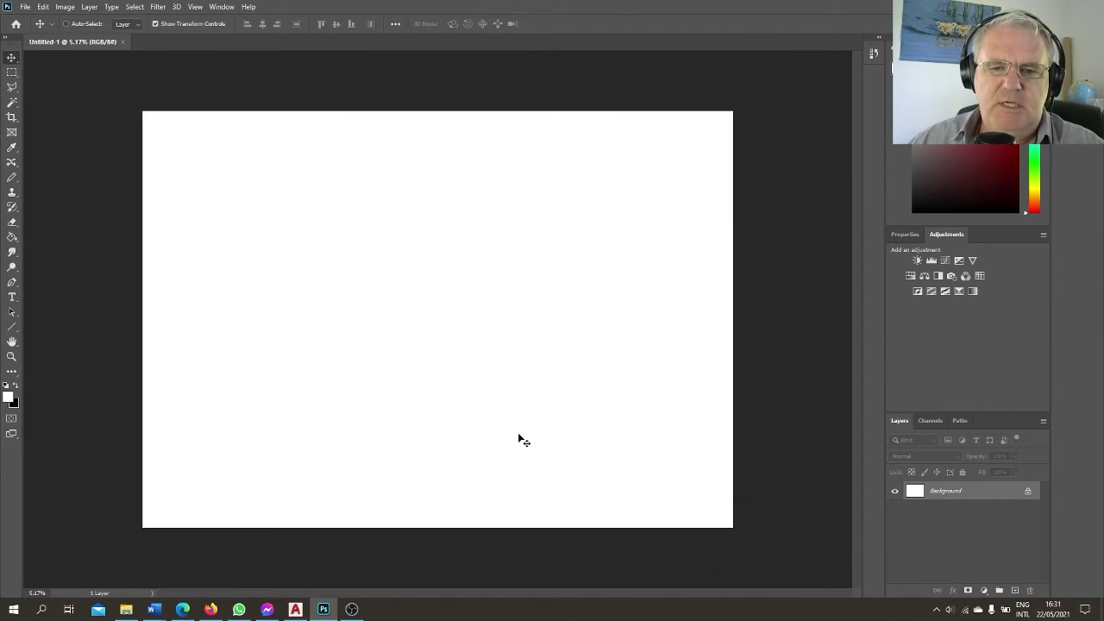
{"action": "scroll", "coordinate": [518, 432], "scroll_direction": "up", "scroll_amount": 1}
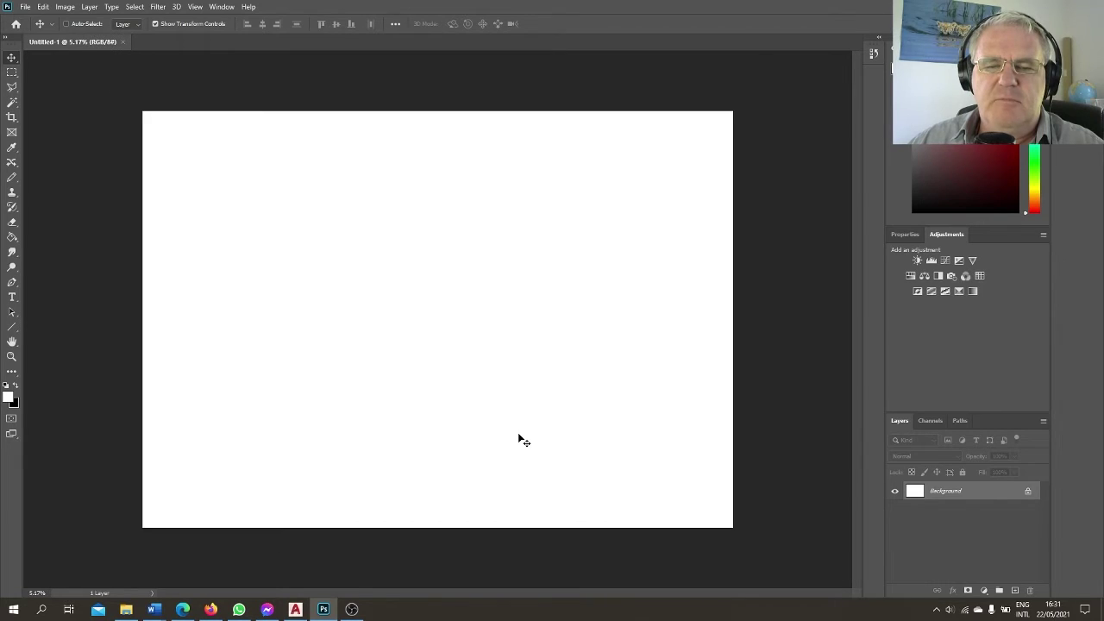
{"action": "scroll", "coordinate": [517, 432], "scroll_direction": "down", "scroll_amount": 1}
{"action": "scroll", "coordinate": [517, 432], "scroll_direction": "up", "scroll_amount": 1}
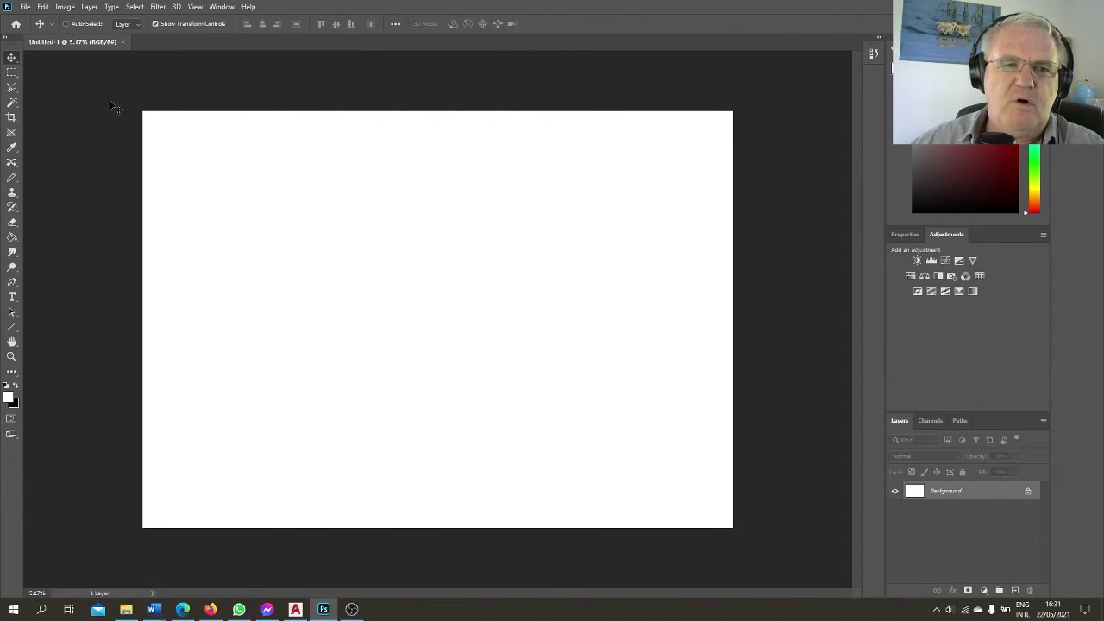
Create a second document from the recent 210 x 297 mm, 600 ppi preset, turned to landscape orientation.
{"action": "left_click", "coordinate": [25, 6]}
{"action": "left_click", "coordinate": [30, 22]}
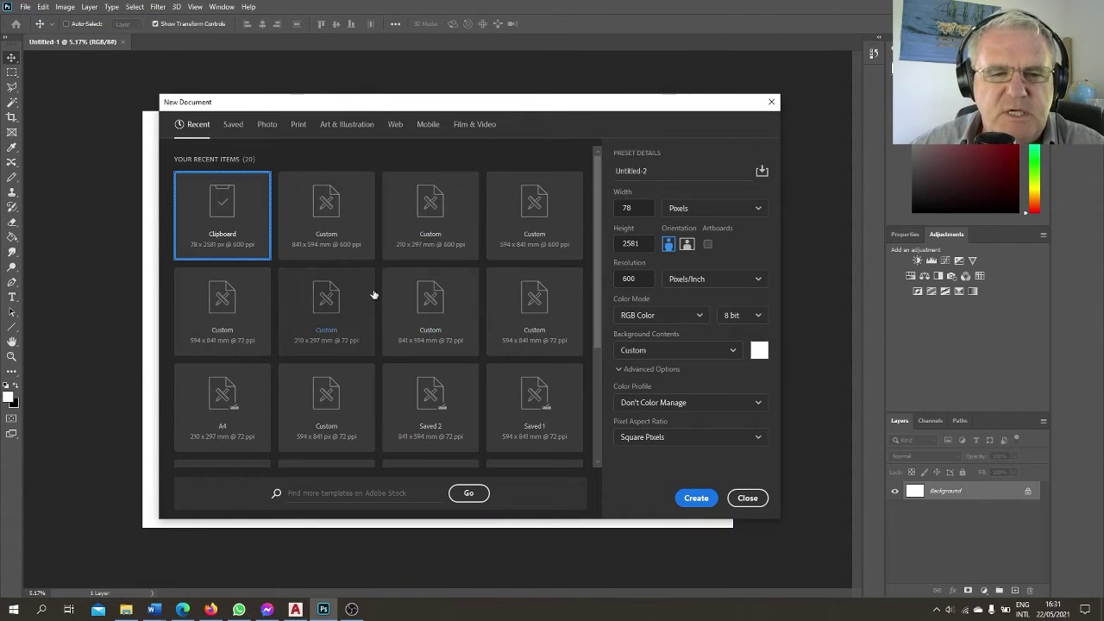
{"action": "left_click", "coordinate": [430, 240]}
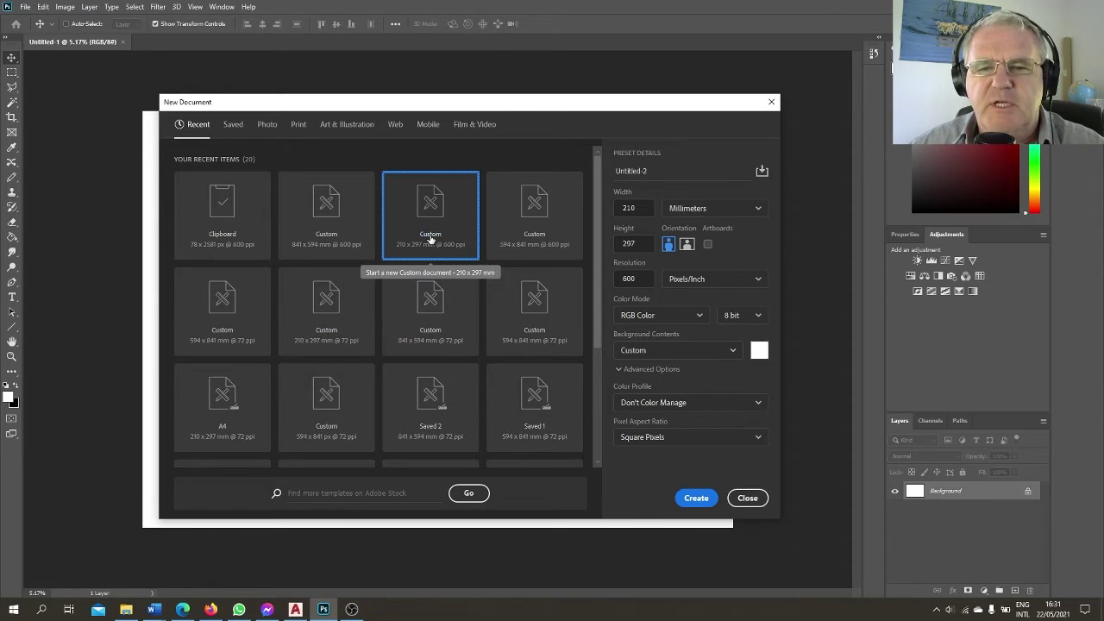
{"action": "left_click", "coordinate": [686, 244]}
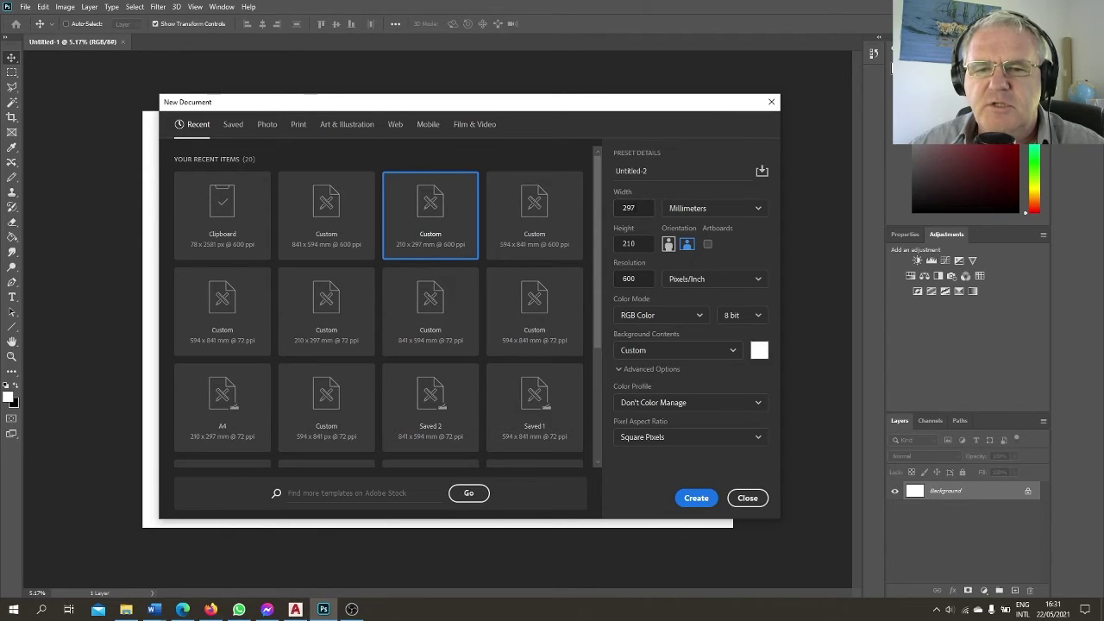
{"action": "left_click", "coordinate": [696, 498]}
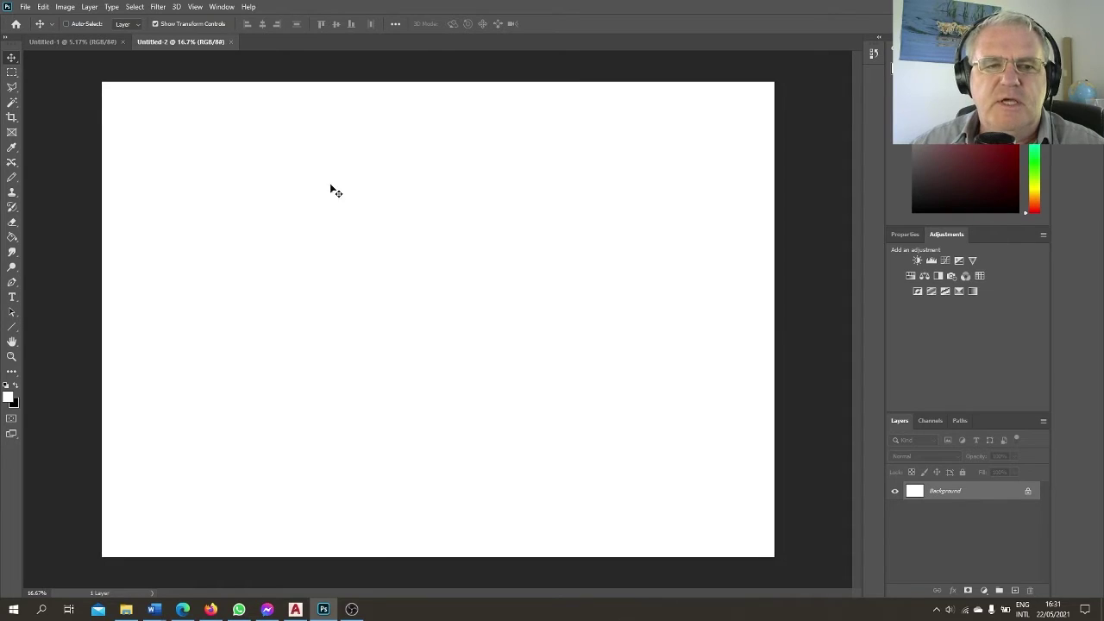
Compare the blank A1 and A4 documents by switching between them, finishing on the A1 document.
{"action": "left_click", "coordinate": [81, 42]}
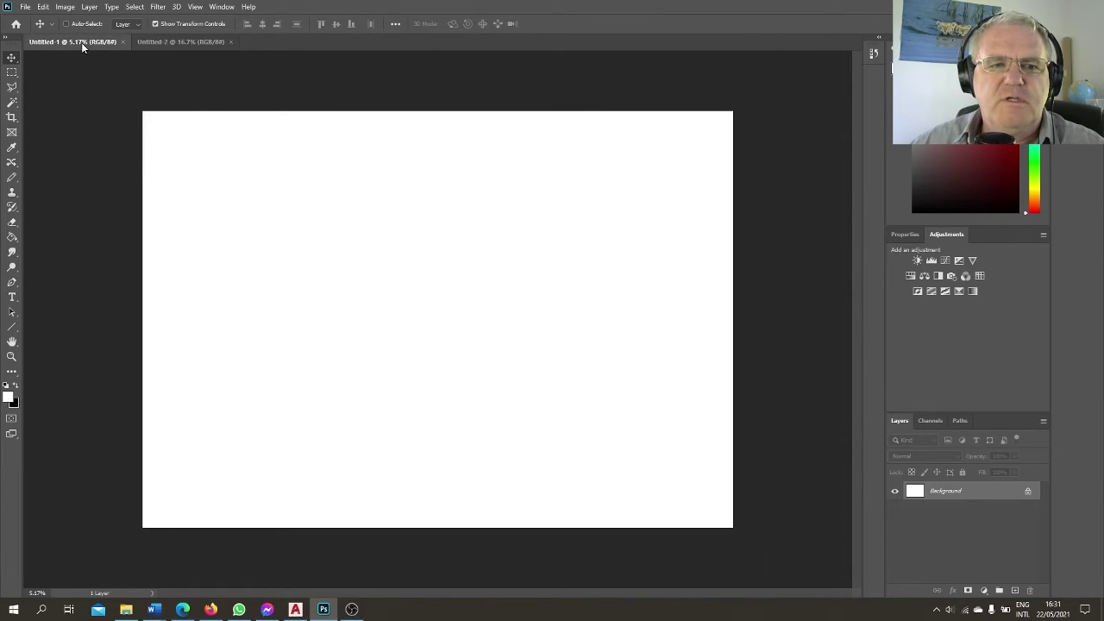
{"action": "left_click", "coordinate": [179, 45]}
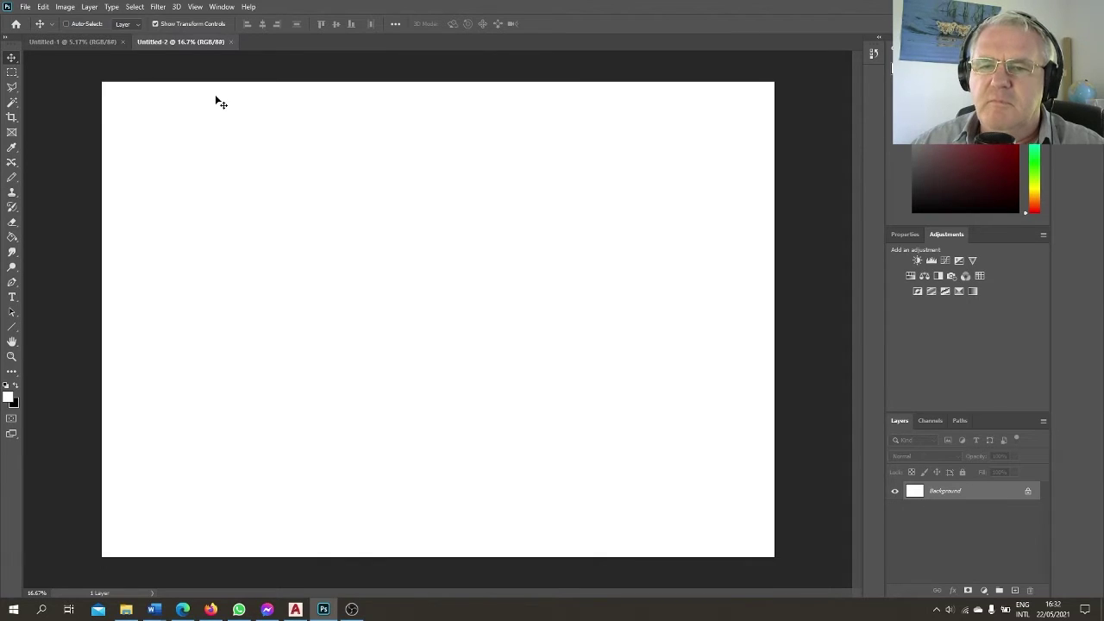
{"action": "left_click", "coordinate": [100, 43]}
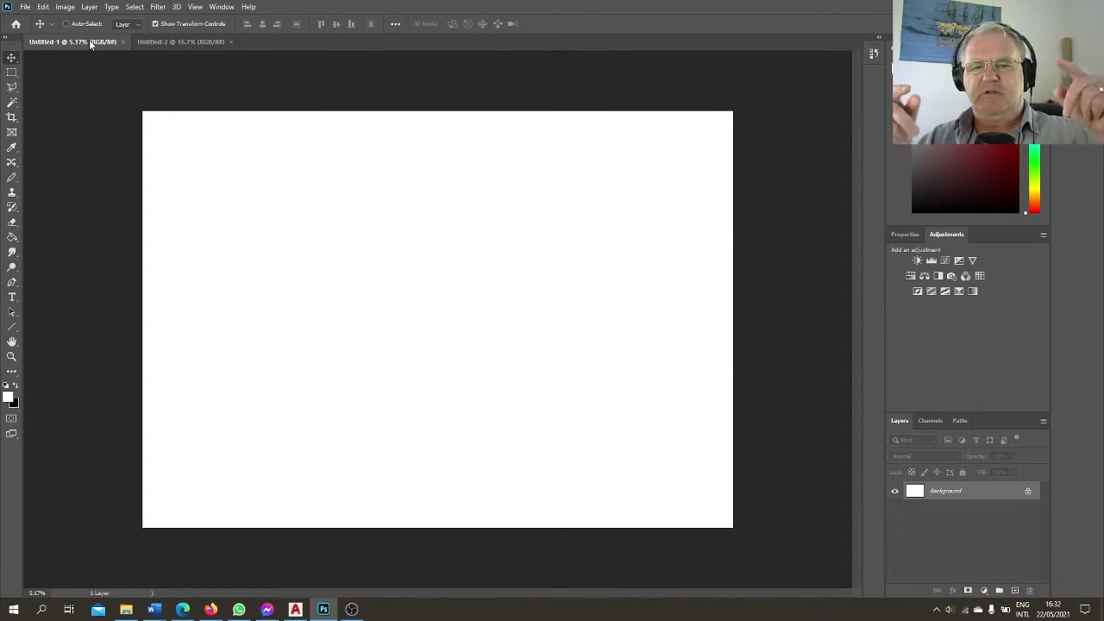
{"action": "left_click", "coordinate": [173, 43]}
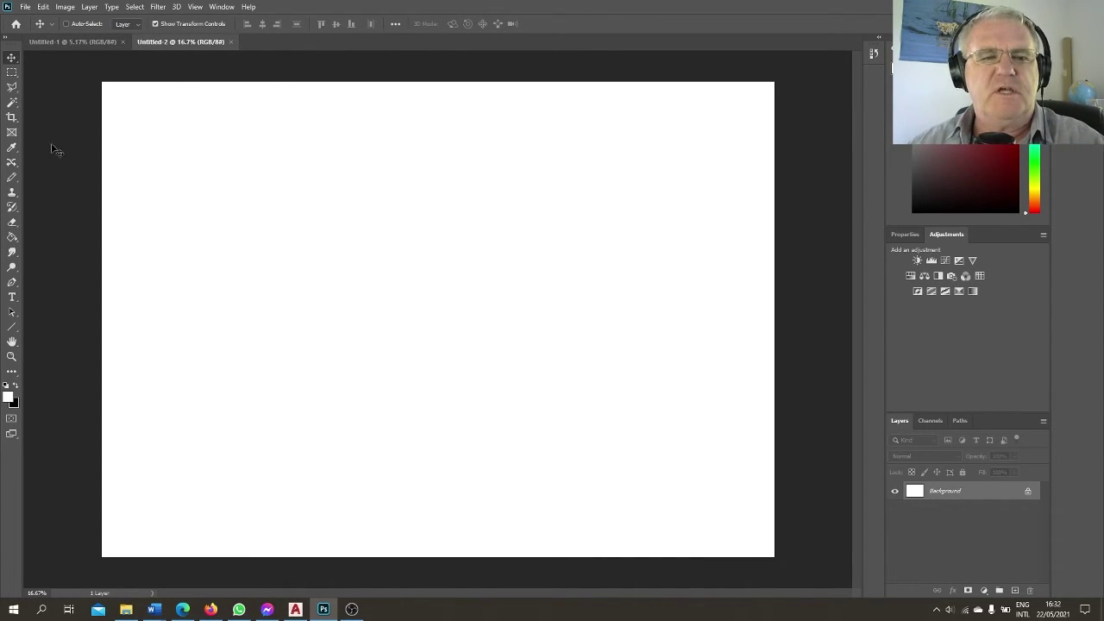
{"action": "left_click", "coordinate": [91, 42]}
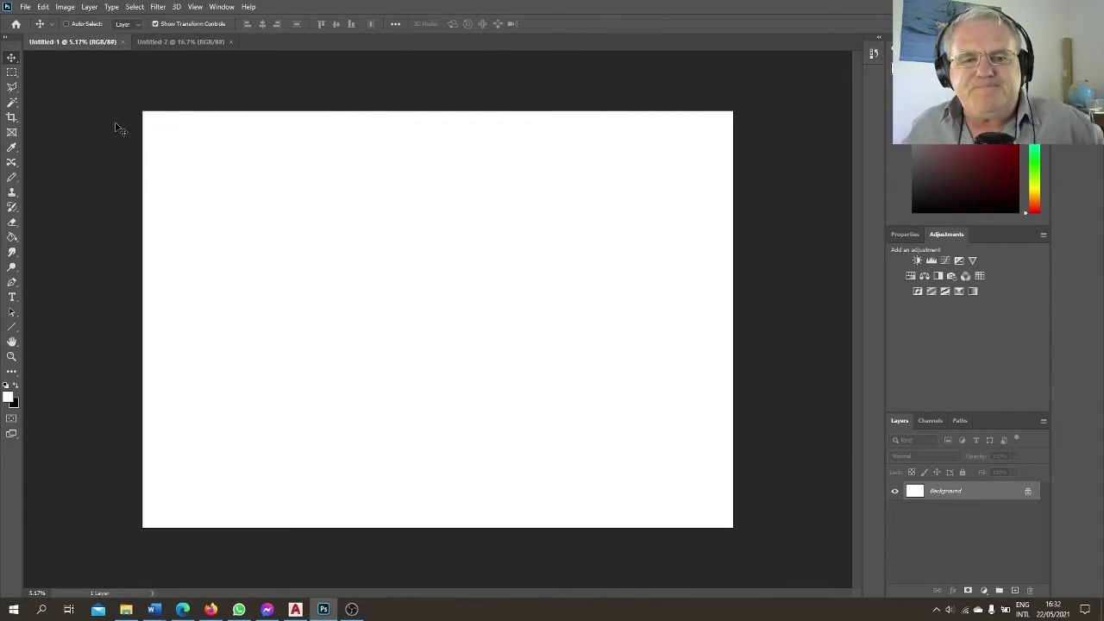
Place the PDF "Pottery plan 1 50 A3" as an embedded smart object in the A1 document, cropped to its bounding box.
{"action": "left_click", "coordinate": [27, 9]}
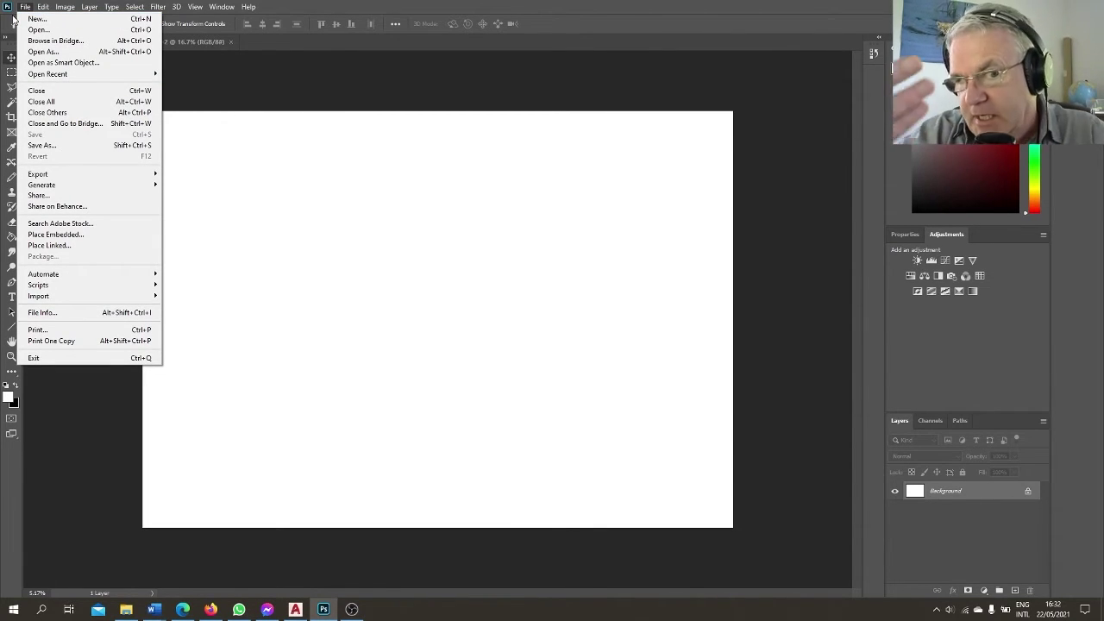
{"action": "left_click", "coordinate": [74, 241]}
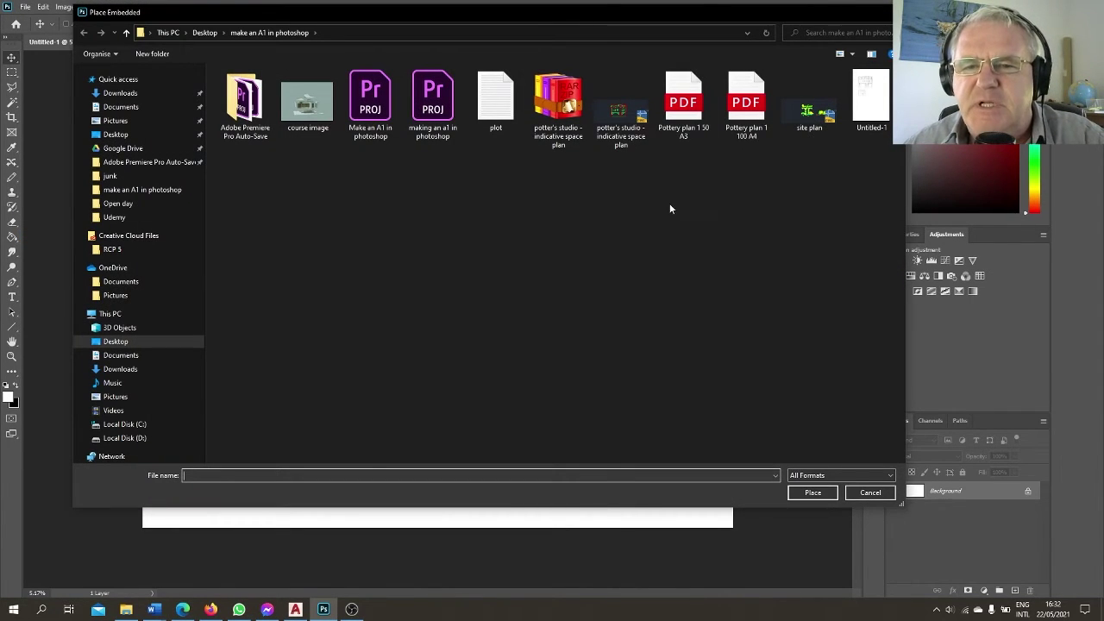
{"action": "left_click", "coordinate": [683, 108]}
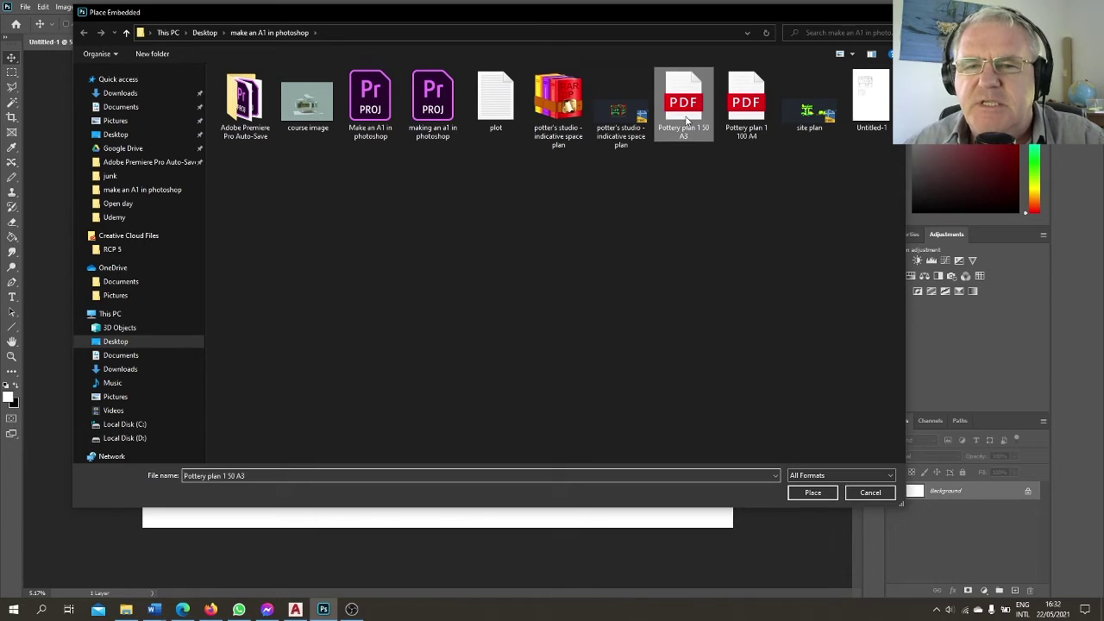
{"action": "left_click", "coordinate": [812, 492]}
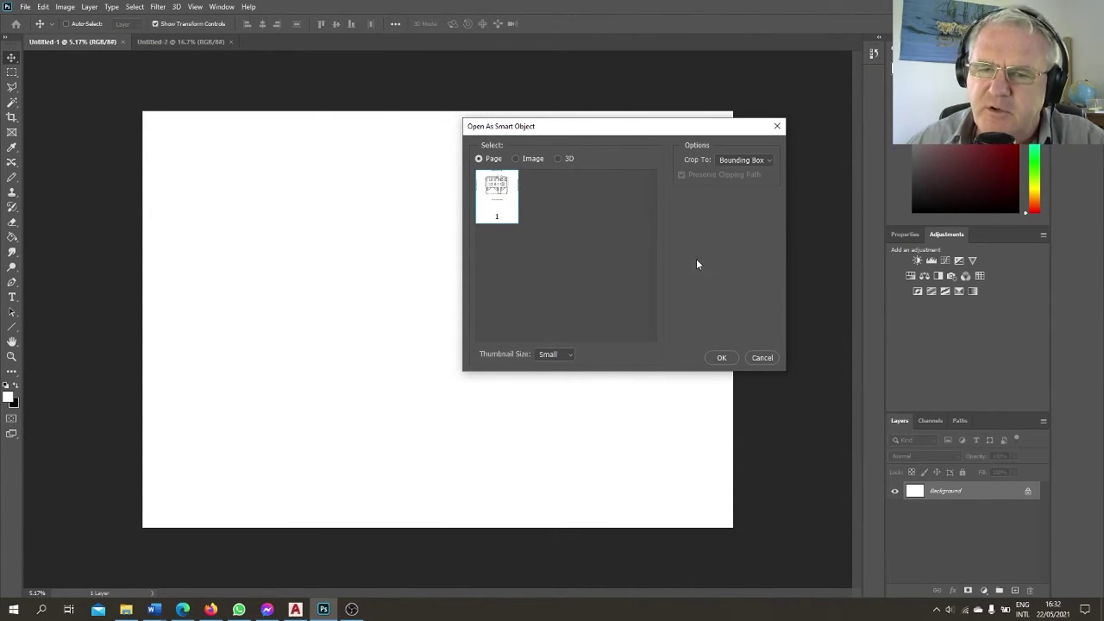
{"action": "left_click", "coordinate": [722, 359]}
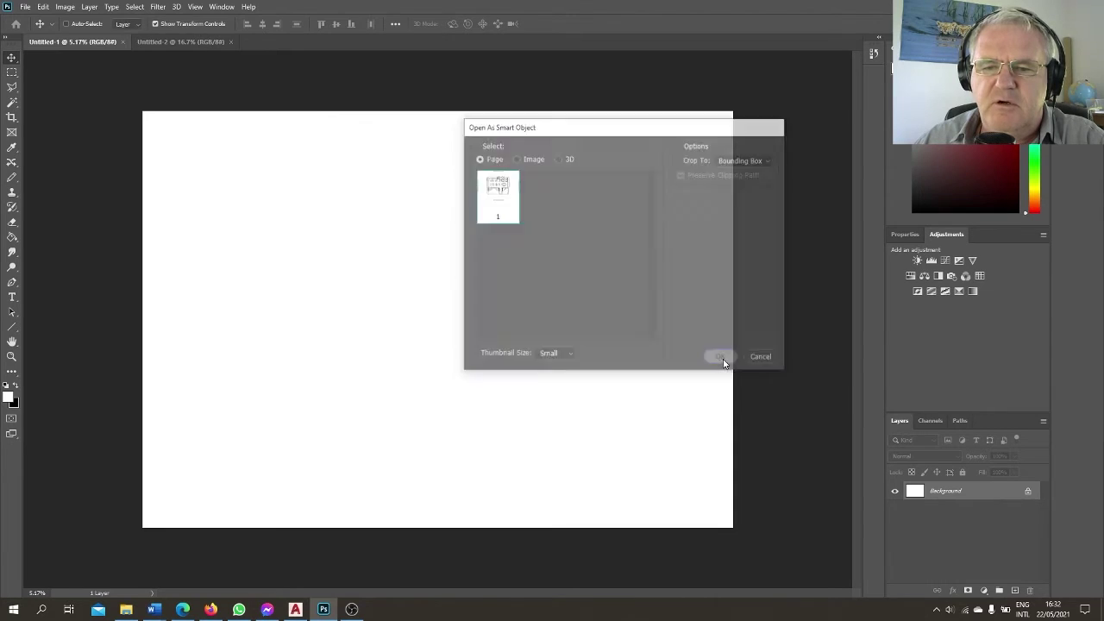
Move the placed 1:50 plan to the upper-left area of the A1 sheet, commit the placement and deselect its layer.
{"action": "left_click_drag", "start_coordinate": [436, 245], "coordinate": [315, 144]}
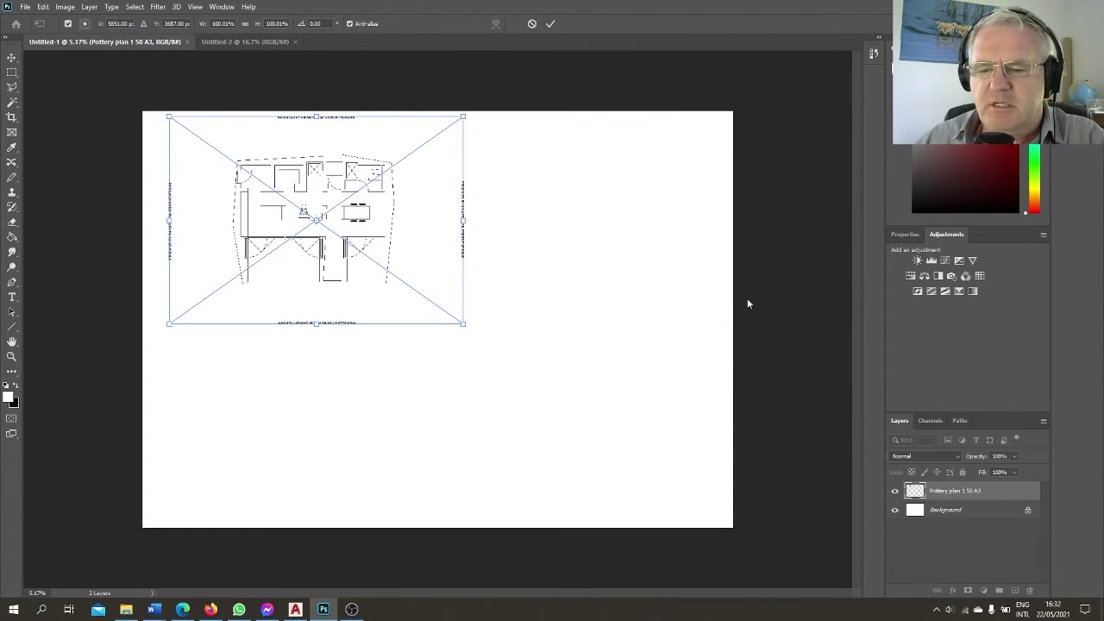
{"action": "key", "text": "Return"}
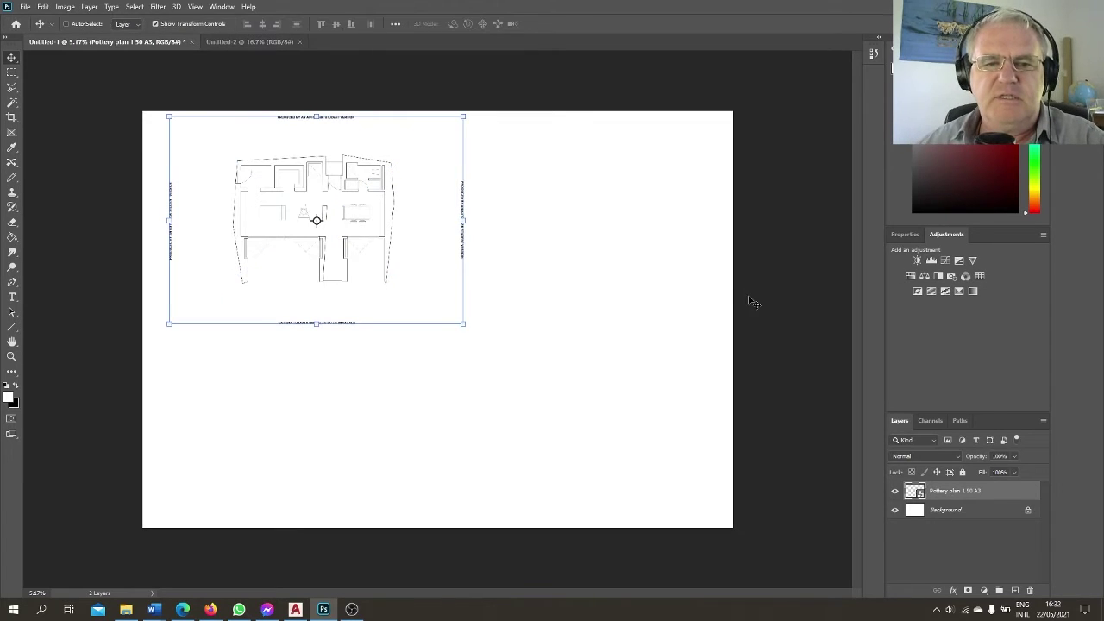
{"action": "left_click", "coordinate": [973, 561]}
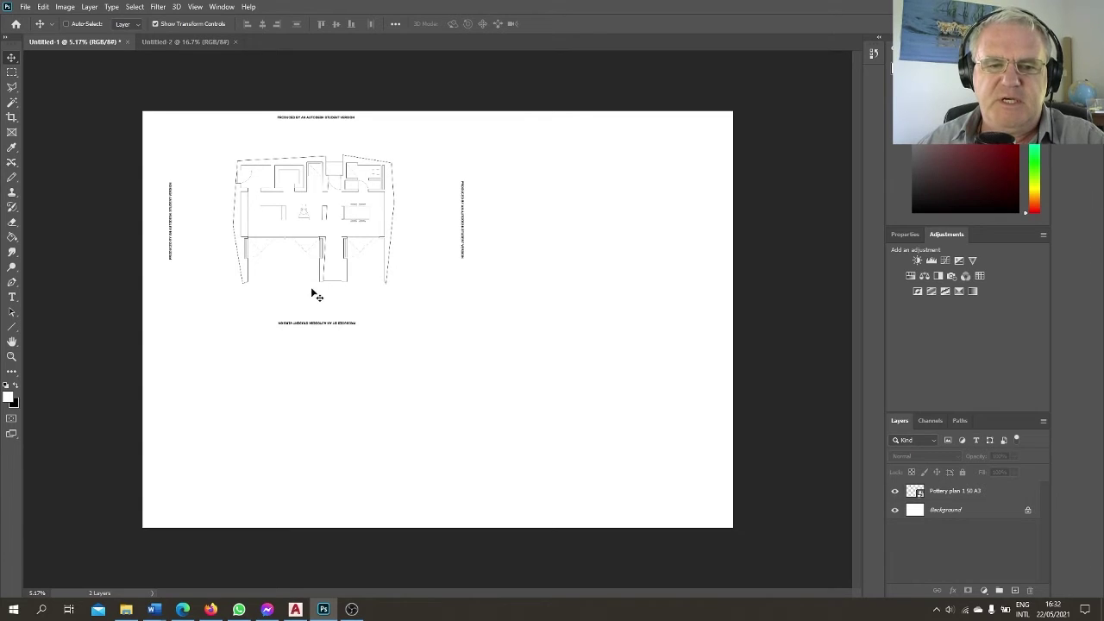
Examine the placed 1:50 plan's linework and the student-version stamps around it up close, and check its size on the A1 sheet.
{"action": "scroll", "coordinate": [289, 263], "scroll_direction": "up", "scroll_amount": 3}
{"action": "scroll", "coordinate": [288, 263], "scroll_direction": "up", "scroll_amount": 5}
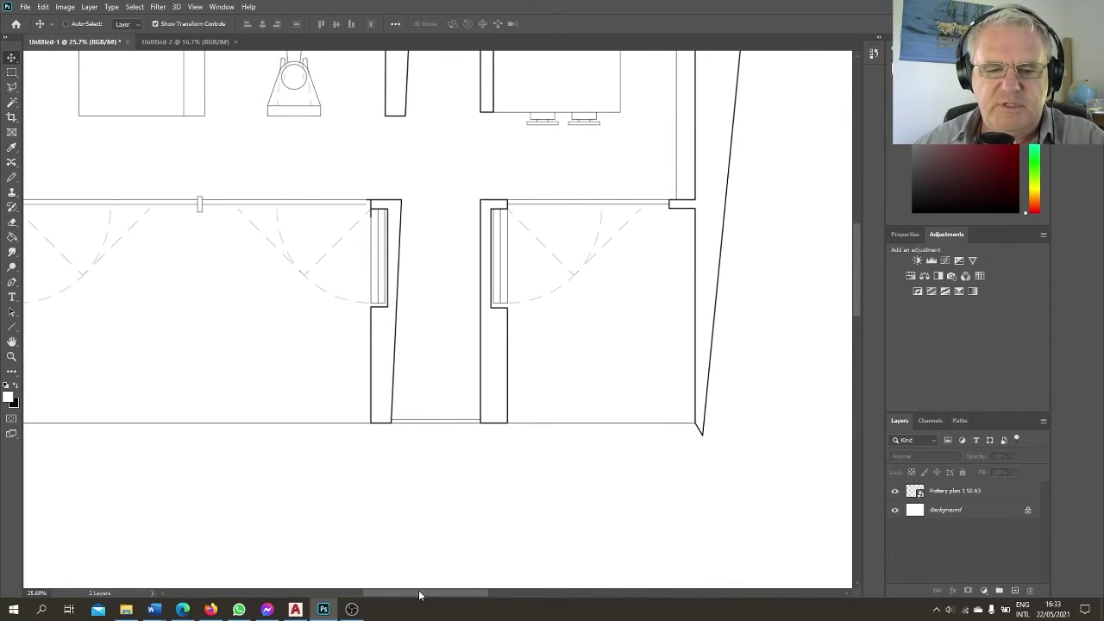
{"action": "left_click_drag", "start_coordinate": [419, 593], "coordinate": [383, 584]}
{"action": "left_click_drag", "start_coordinate": [856, 294], "coordinate": [858, 267]}
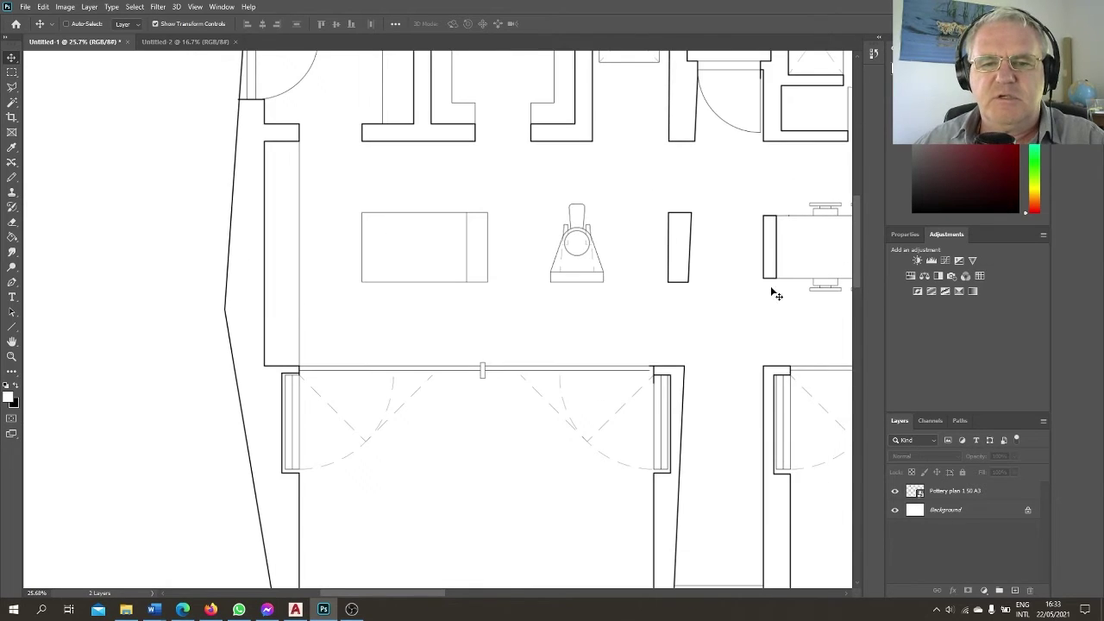
{"action": "scroll", "coordinate": [626, 323], "scroll_direction": "down", "scroll_amount": 3}
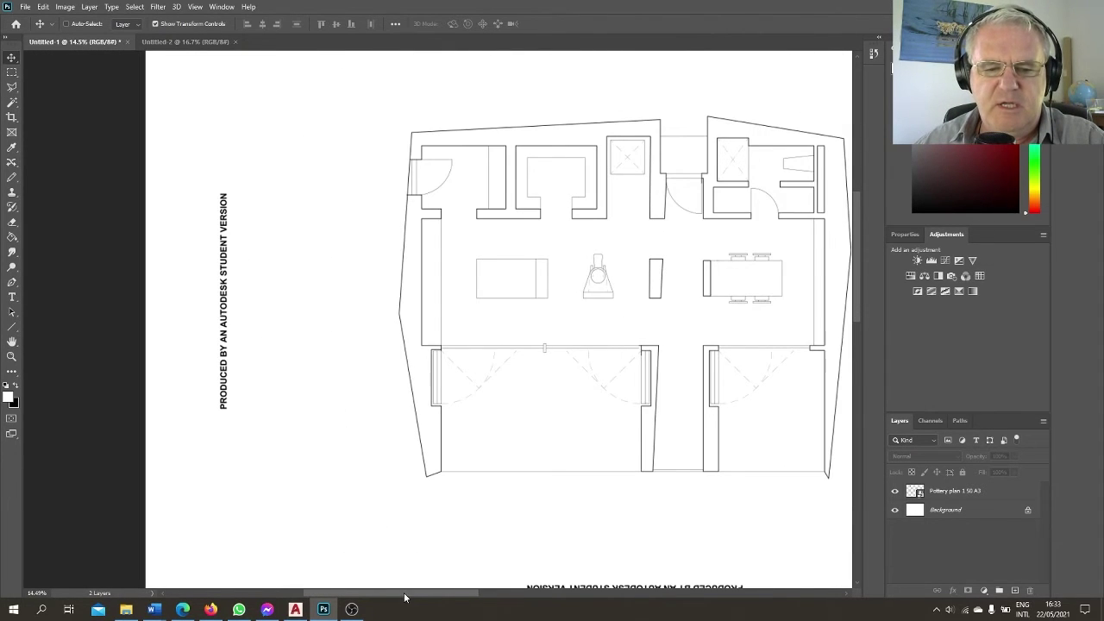
{"action": "left_click_drag", "start_coordinate": [407, 594], "coordinate": [449, 594]}
{"action": "scroll", "coordinate": [457, 544], "scroll_direction": "down", "scroll_amount": 2}
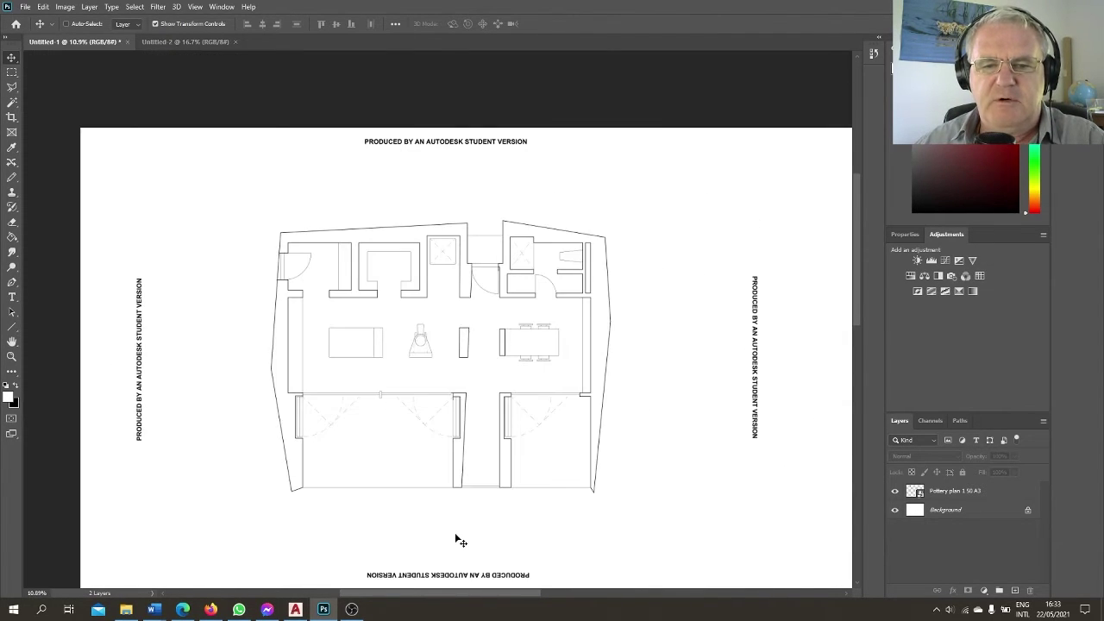
{"action": "scroll", "coordinate": [457, 540], "scroll_direction": "down", "scroll_amount": 3}
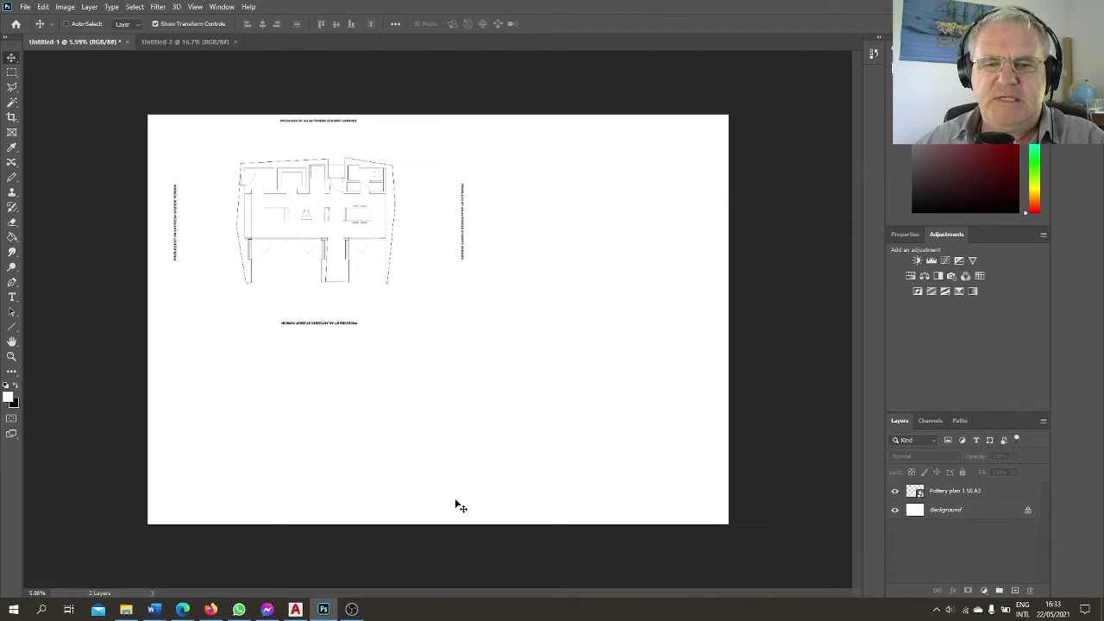
{"action": "scroll", "coordinate": [453, 495], "scroll_direction": "up", "scroll_amount": 1}
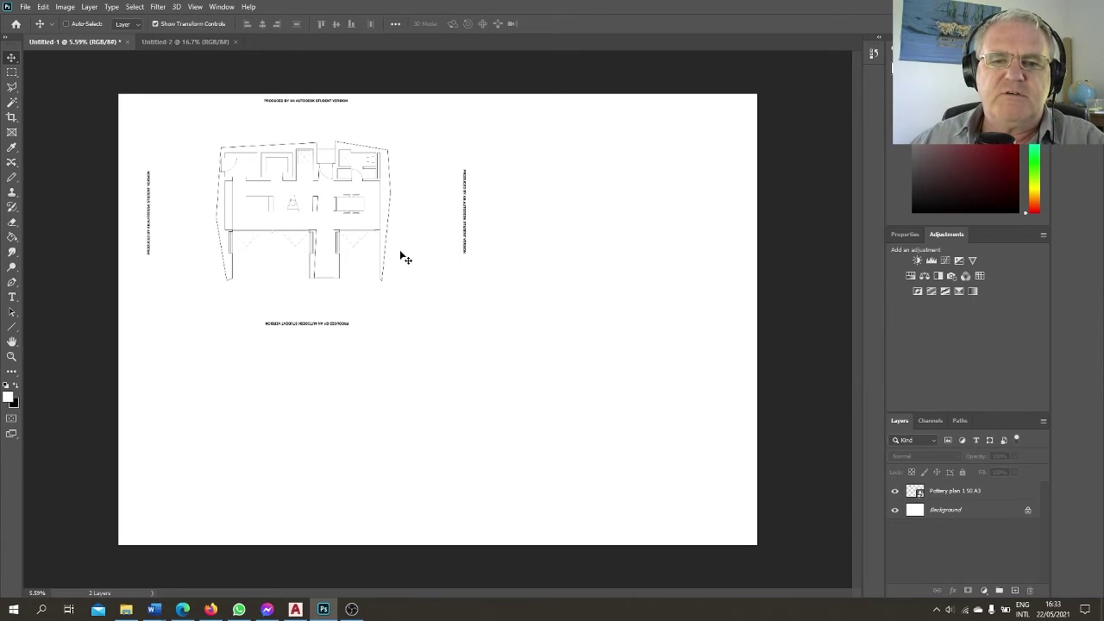
{"action": "scroll", "coordinate": [429, 257], "scroll_direction": "up", "scroll_amount": 1}
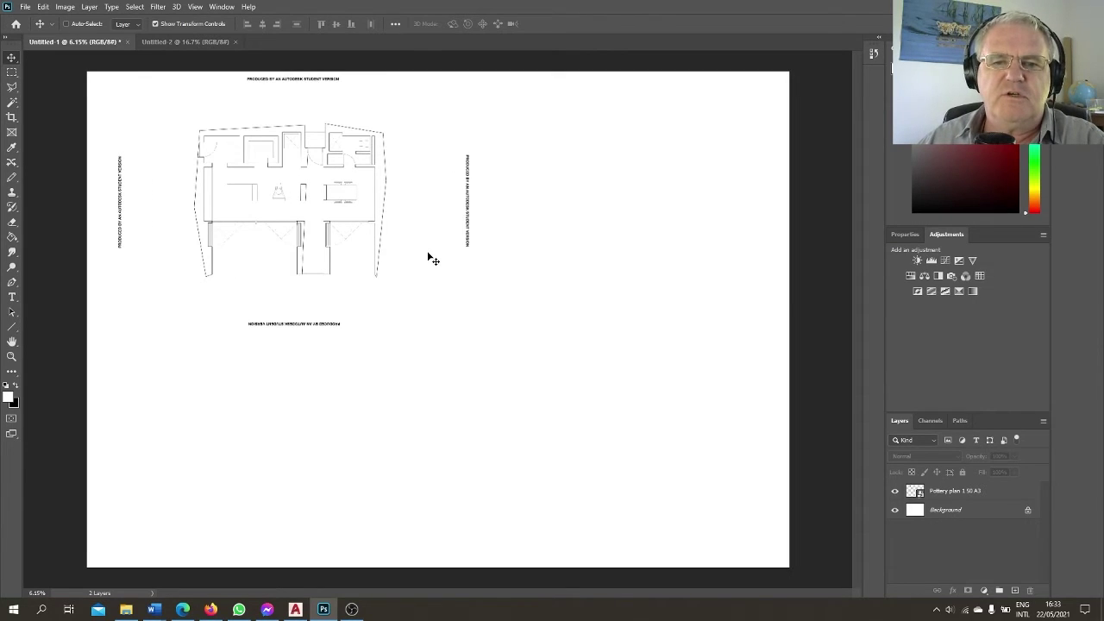
Rasterize the "Pottery plan 1 50 A3" smart object layer and keep it selected for pixel editing.
{"action": "left_click", "coordinate": [954, 499]}
{"action": "right_click", "coordinate": [954, 498]}
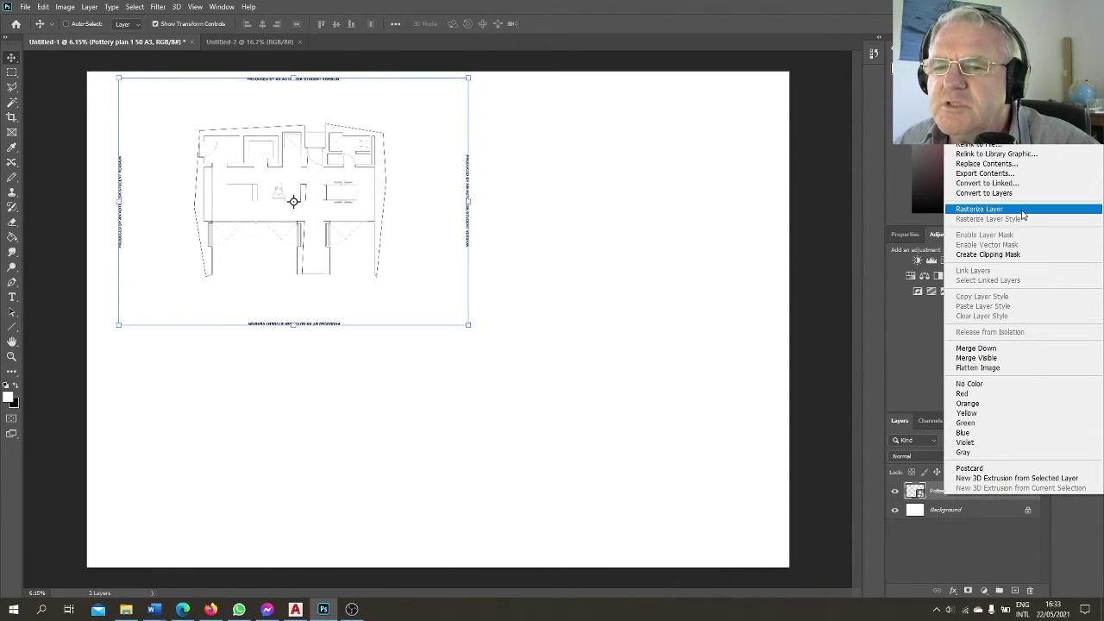
{"action": "left_click", "coordinate": [917, 551]}
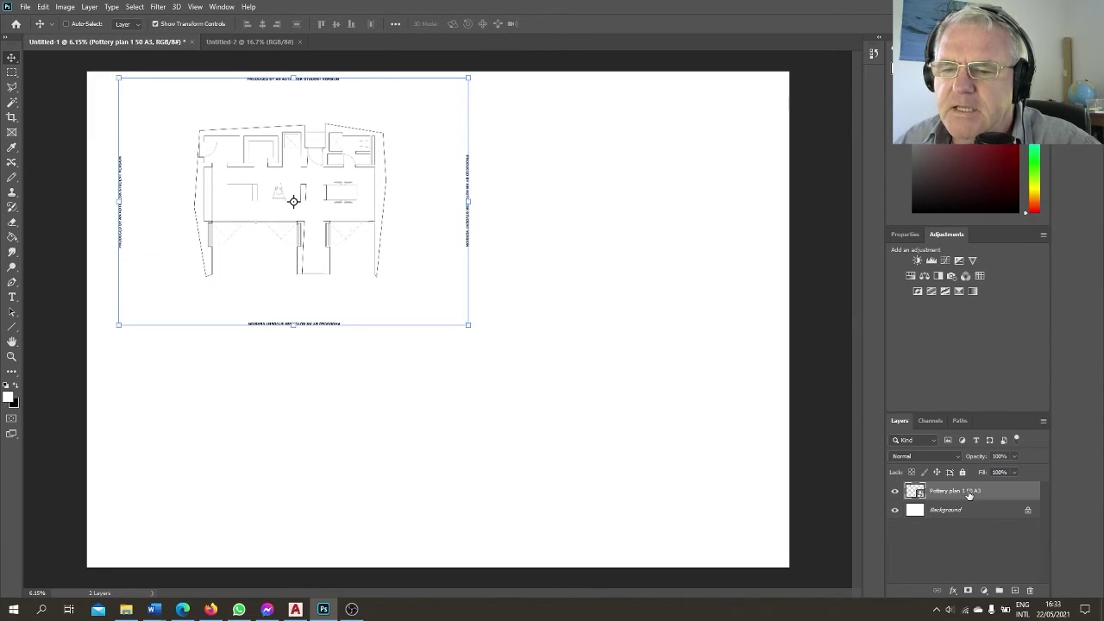
{"action": "right_click", "coordinate": [968, 494]}
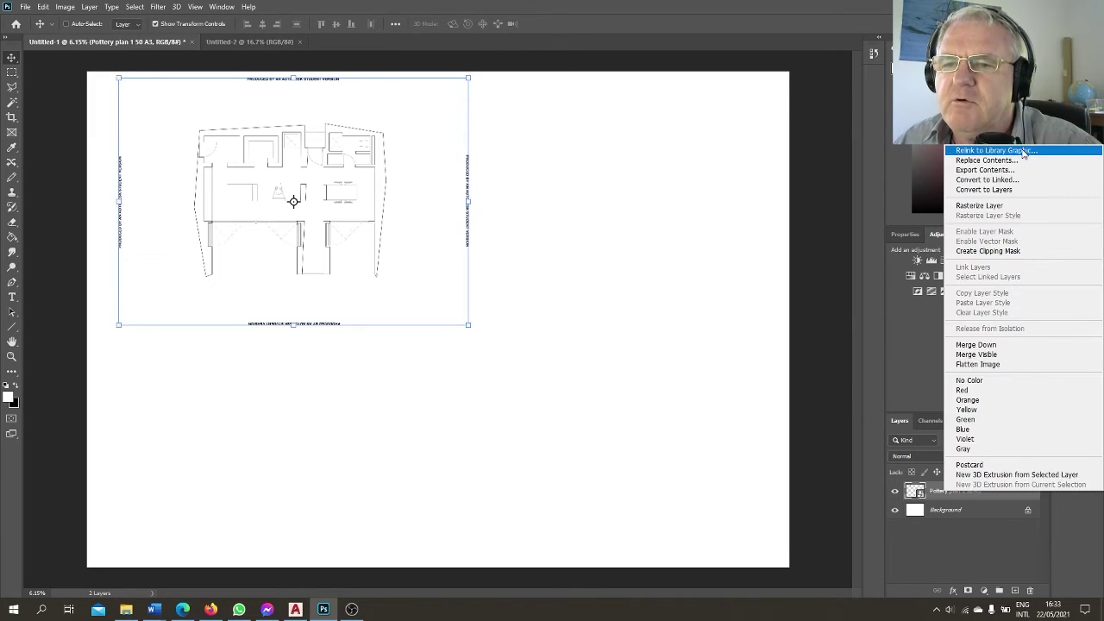
{"action": "left_click", "coordinate": [1016, 207]}
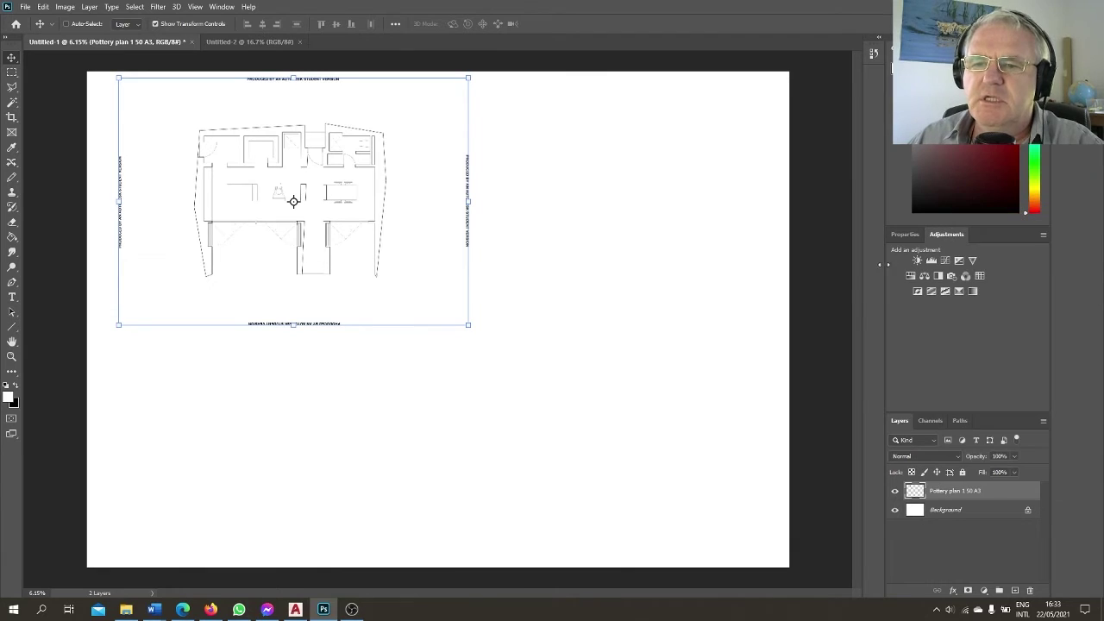
{"action": "left_click", "coordinate": [972, 558]}
{"action": "left_click", "coordinate": [976, 496]}
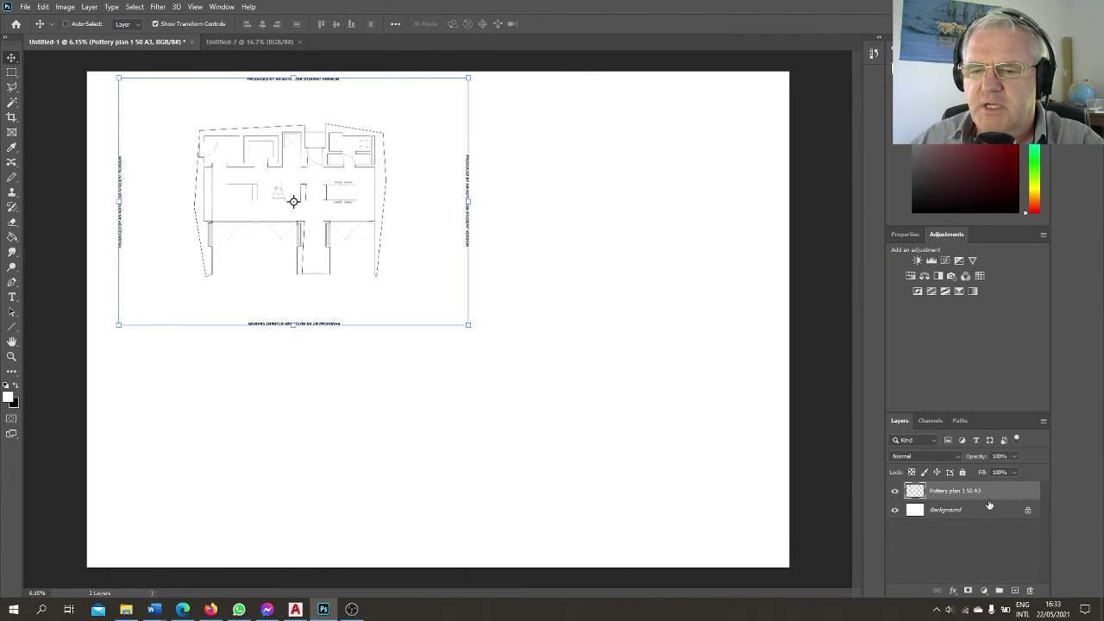
Delete the "PRODUCED BY AN AUTODESK STUDENT VERSION" stamps on all four sides of the 1:50 plan using rectangular marquee selections.
{"action": "left_click", "coordinate": [12, 73]}
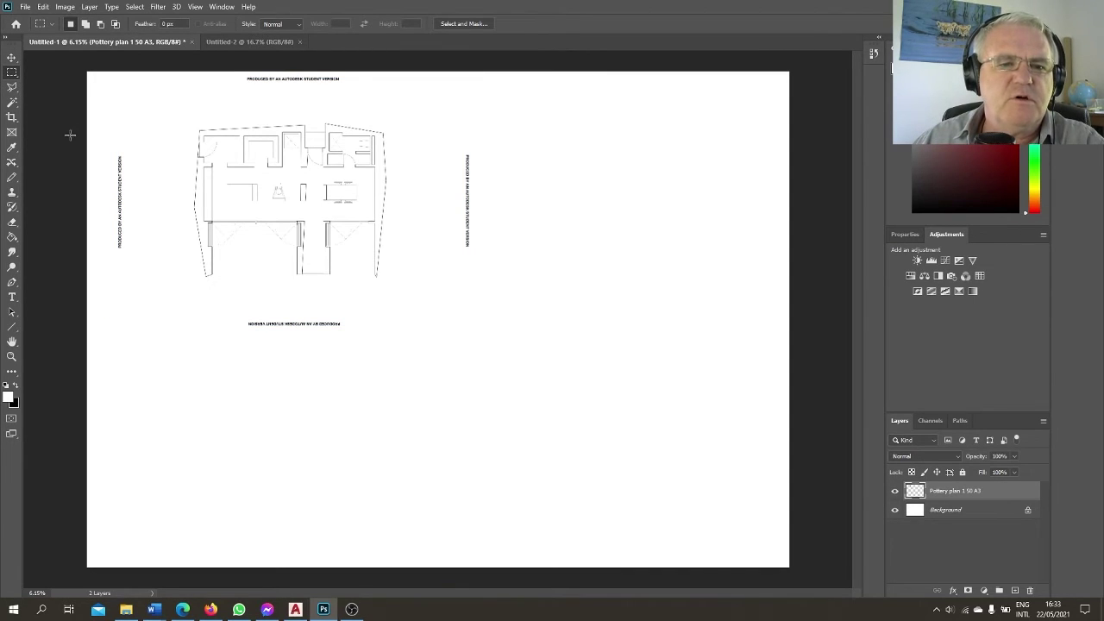
{"action": "left_click_drag", "start_coordinate": [70, 135], "coordinate": [151, 279]}
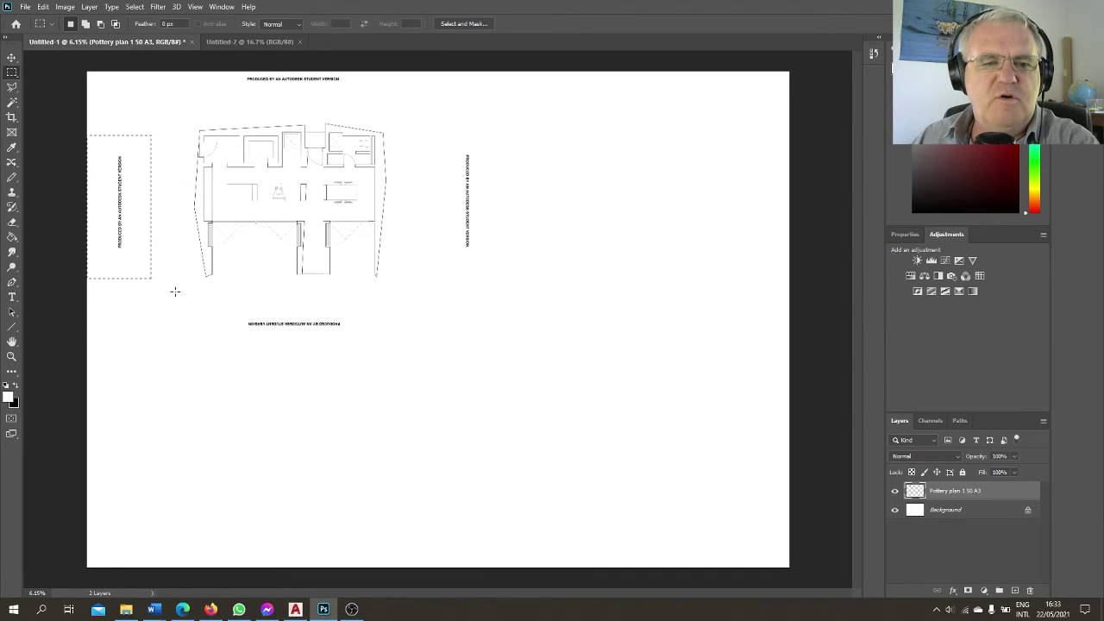
{"action": "key", "text": "Delete"}
{"action": "left_click_drag", "start_coordinate": [220, 306], "coordinate": [343, 348]}
{"action": "left_click", "coordinate": [381, 355]}
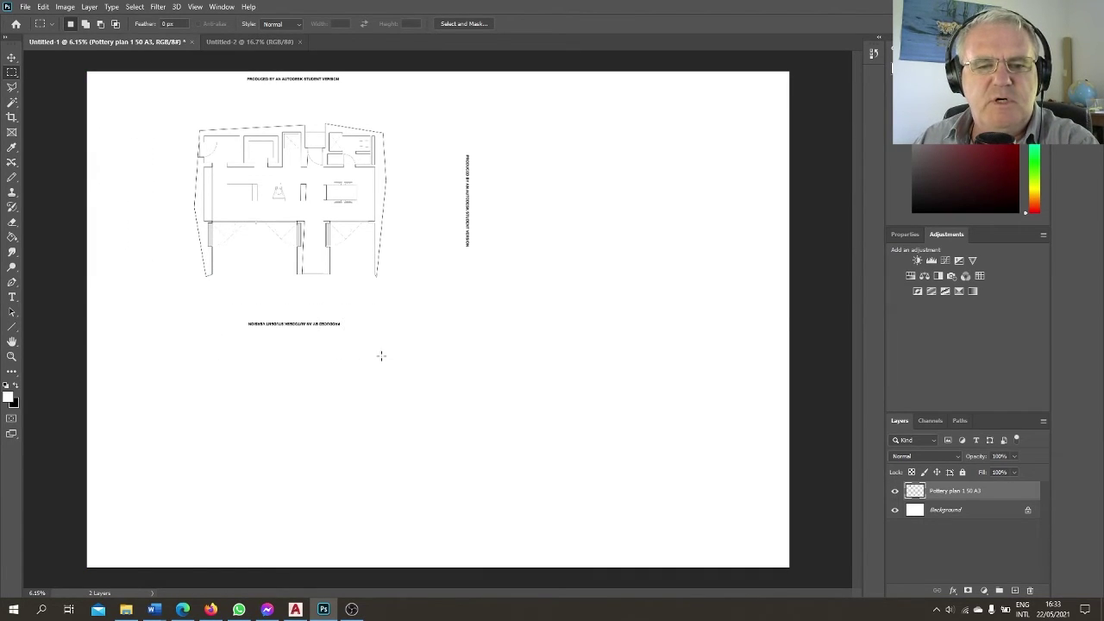
{"action": "key", "text": "Delete"}
{"action": "left_click_drag", "start_coordinate": [451, 133], "coordinate": [501, 276]}
{"action": "key", "text": "Delete"}
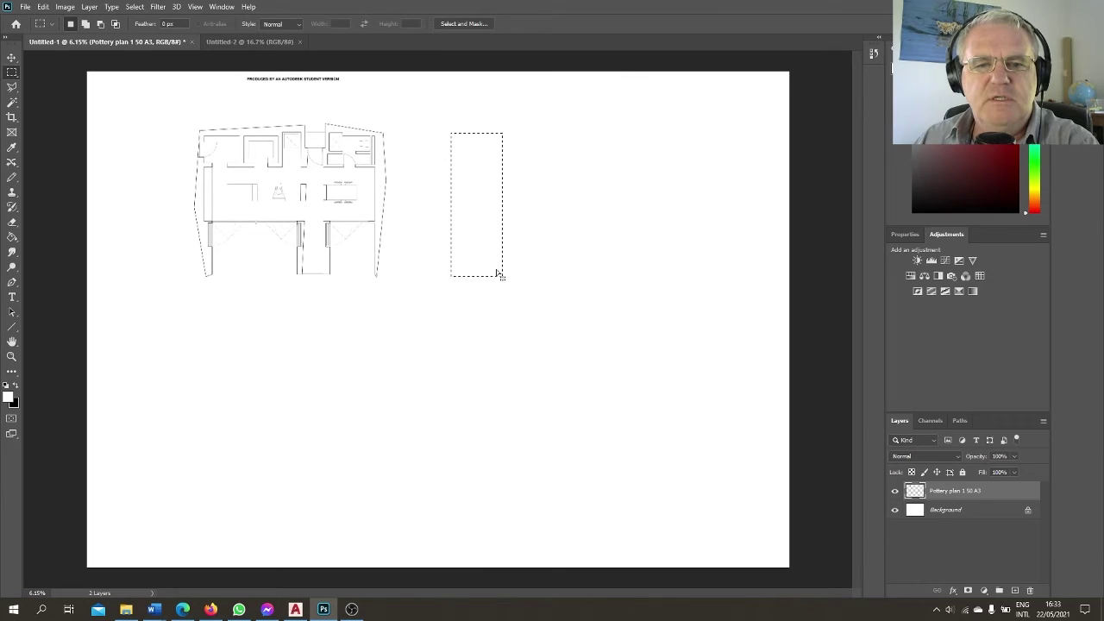
{"action": "left_click_drag", "start_coordinate": [231, 71], "coordinate": [363, 101]}
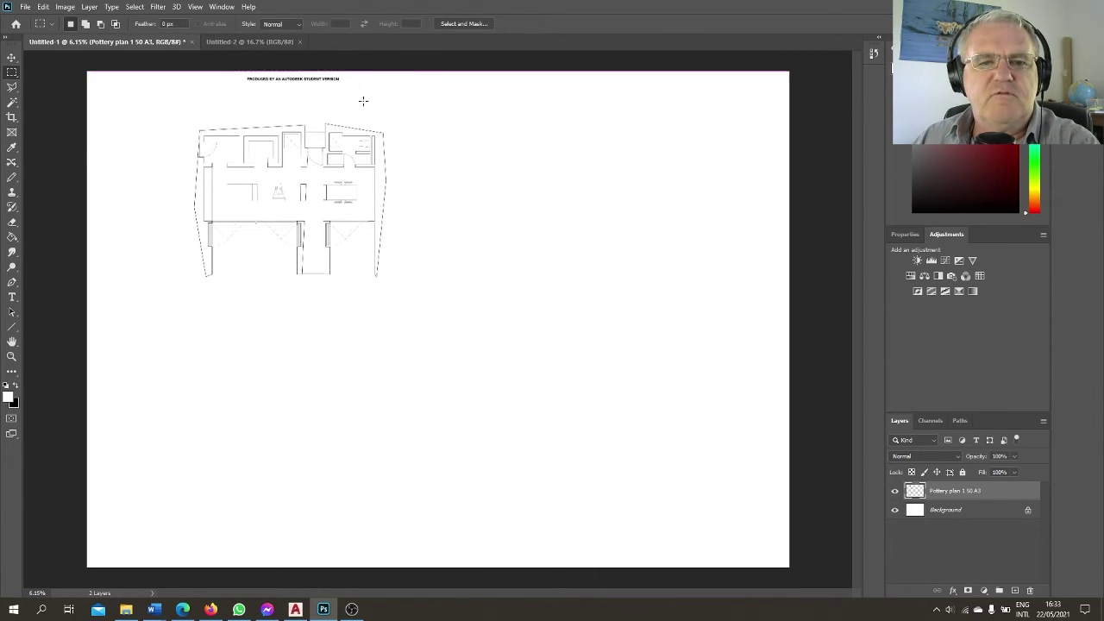